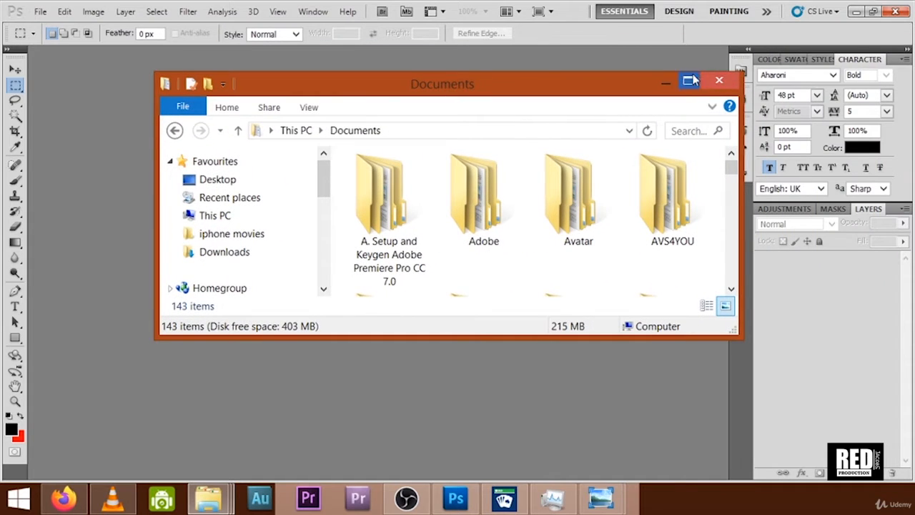
Open the Scan0026 image from the "comic strip over page" folder in Documents for editing in Paint
click(689, 81)
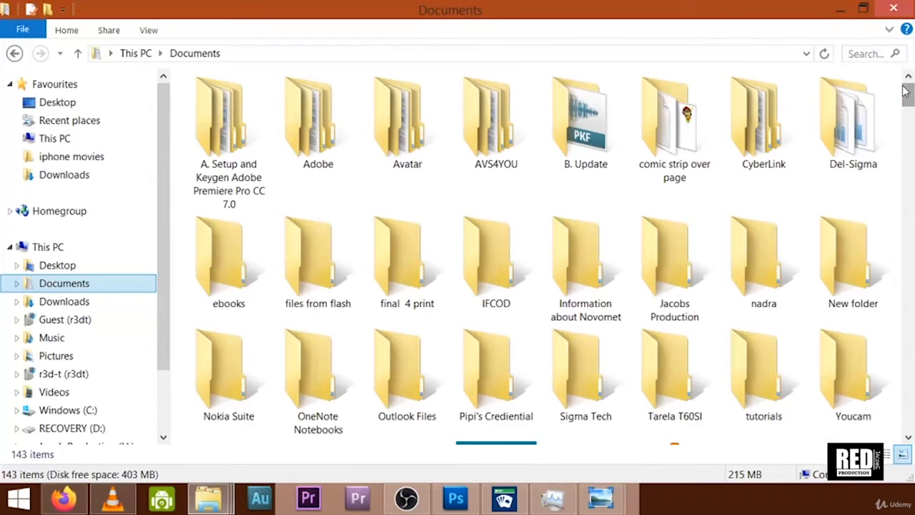
double_click(666, 141)
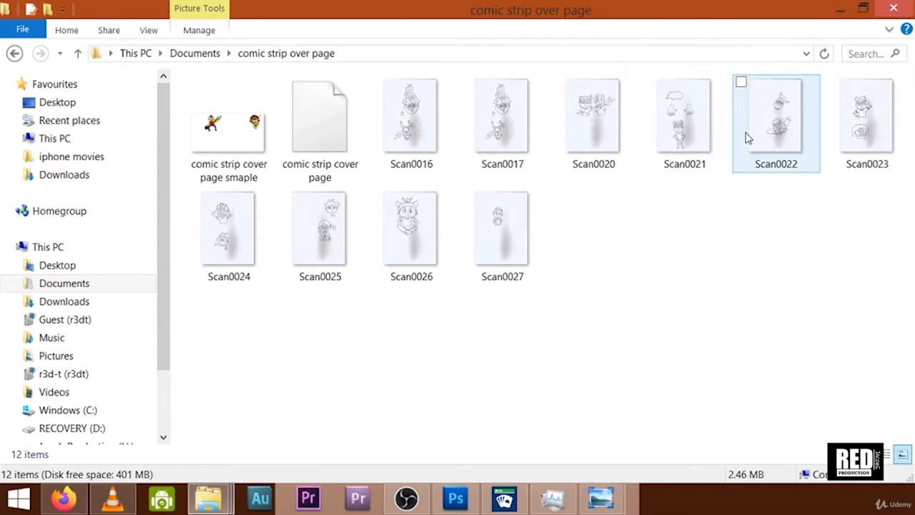
click(415, 240)
right_click(415, 240)
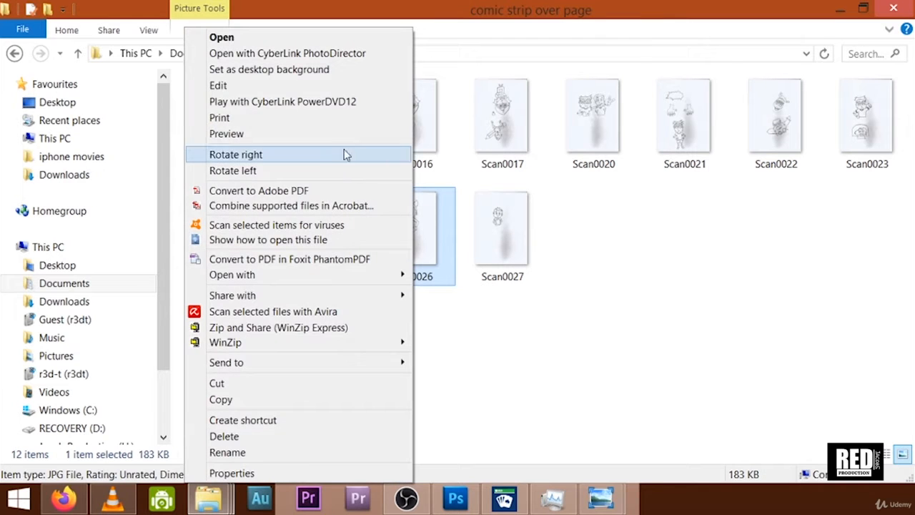
click(334, 87)
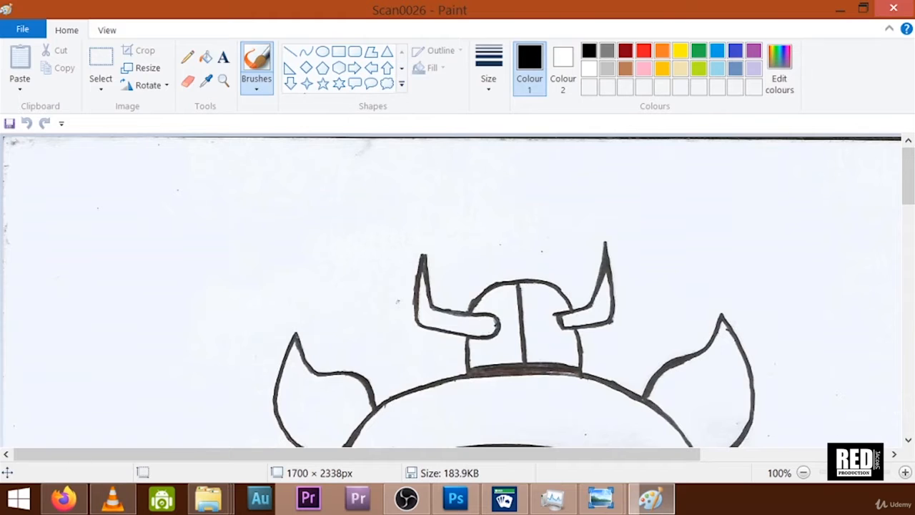
Cut a rectangle of about 1077 × 1349 px around the character to the clipboard and close the scan without saving
click(804, 473)
click(804, 473)
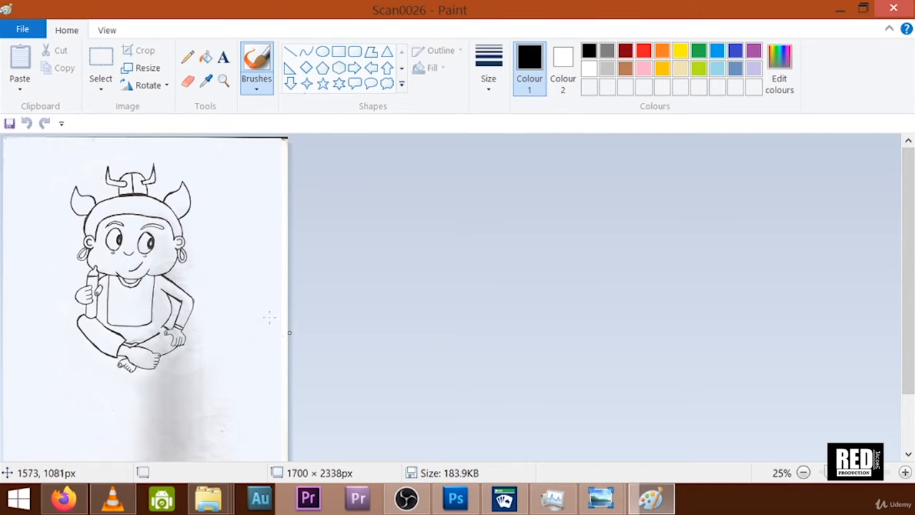
click(104, 59)
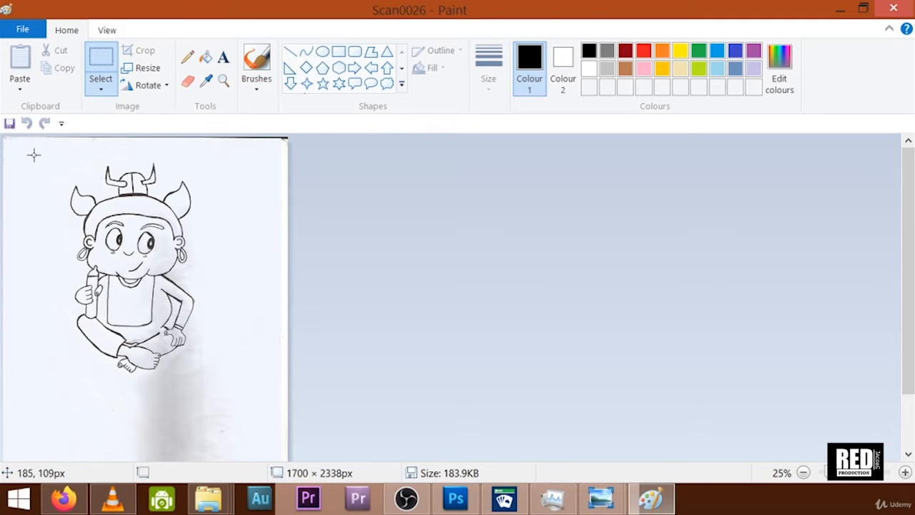
mouse_move(34, 155)
mouse_down()
mouse_move(119, 191)
mouse_move(171, 230)
mouse_move(202, 372)
mouse_move(214, 380)
mouse_up()
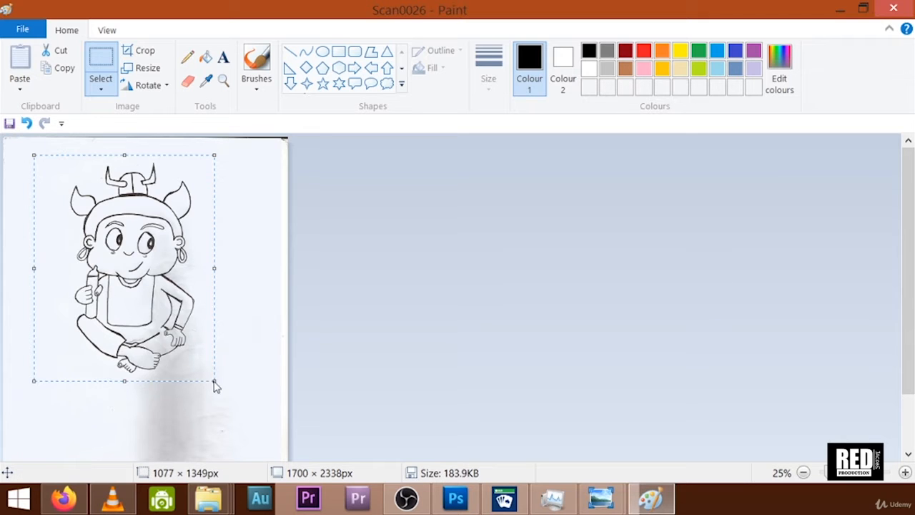
right_click(127, 265)
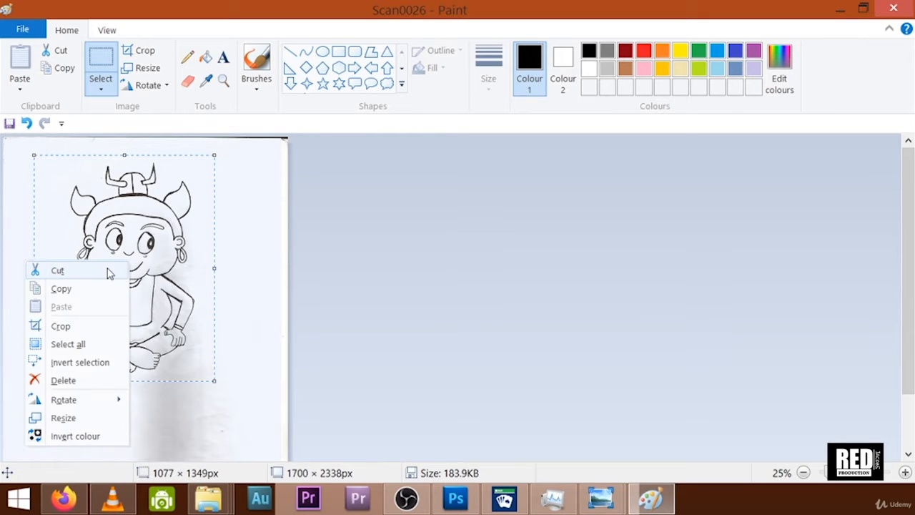
click(107, 270)
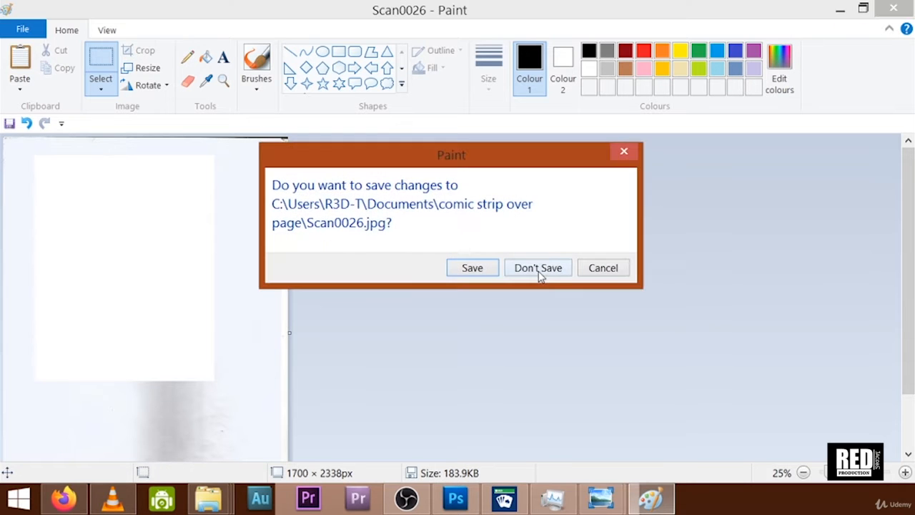
click(541, 270)
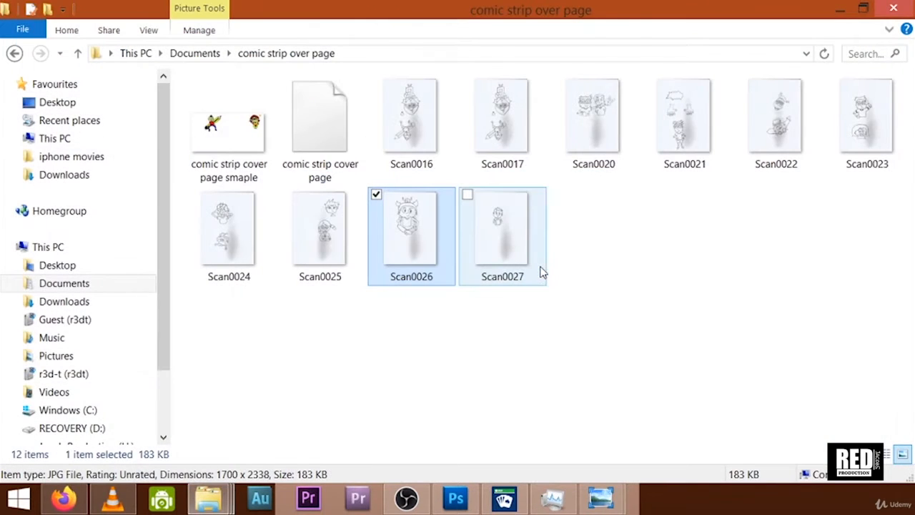
Switch to Photoshop and create a document named "baby viking x2" with the COMIC STRIP preset, 2550 × 3300 pixels at 400 pixels/inch
click(836, 7)
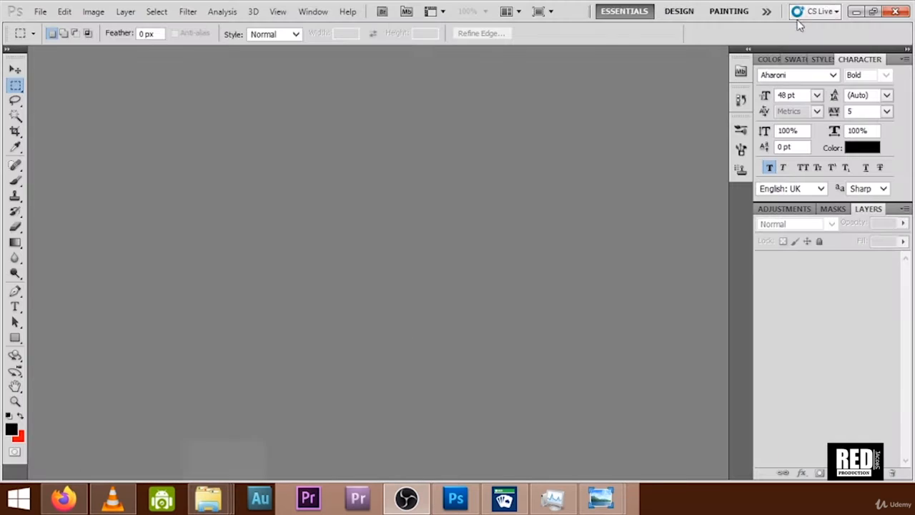
click(41, 10)
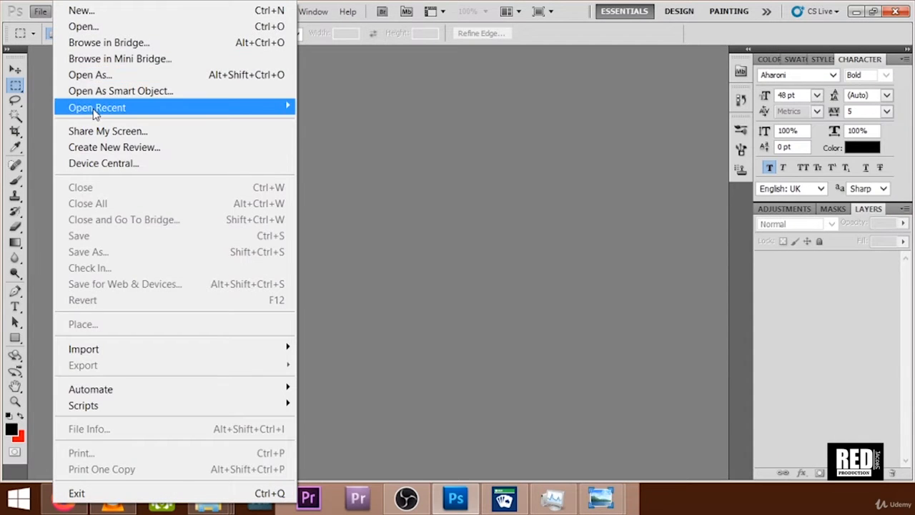
click(100, 13)
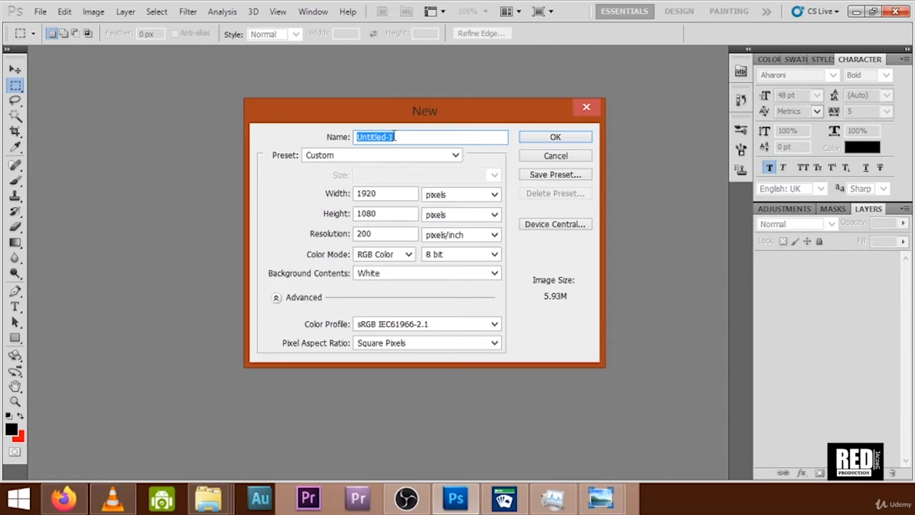
text(b)
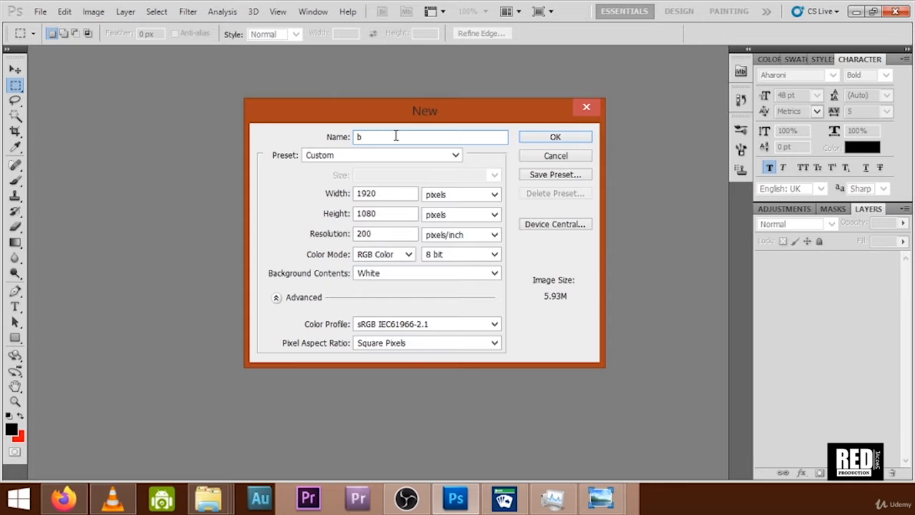
text(aby viking x2)
click(399, 161)
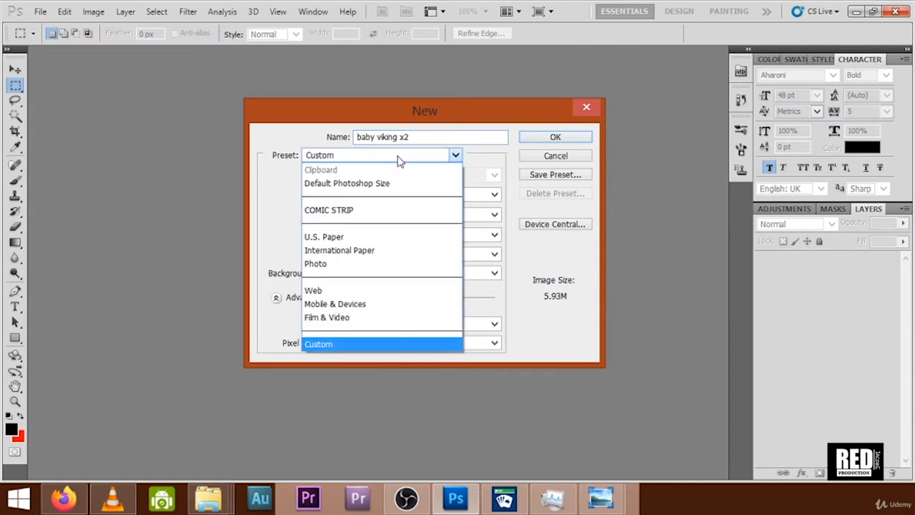
click(366, 206)
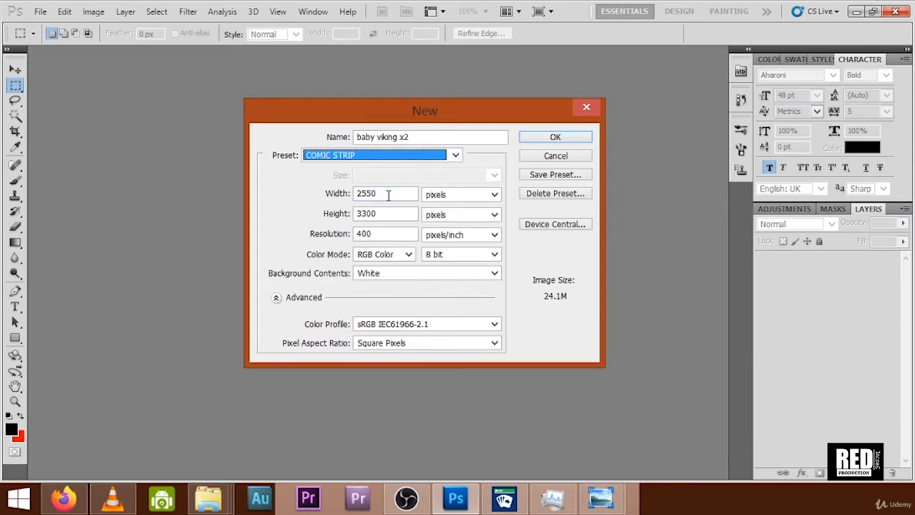
drag(388, 194, 332, 222)
drag(386, 232, 332, 237)
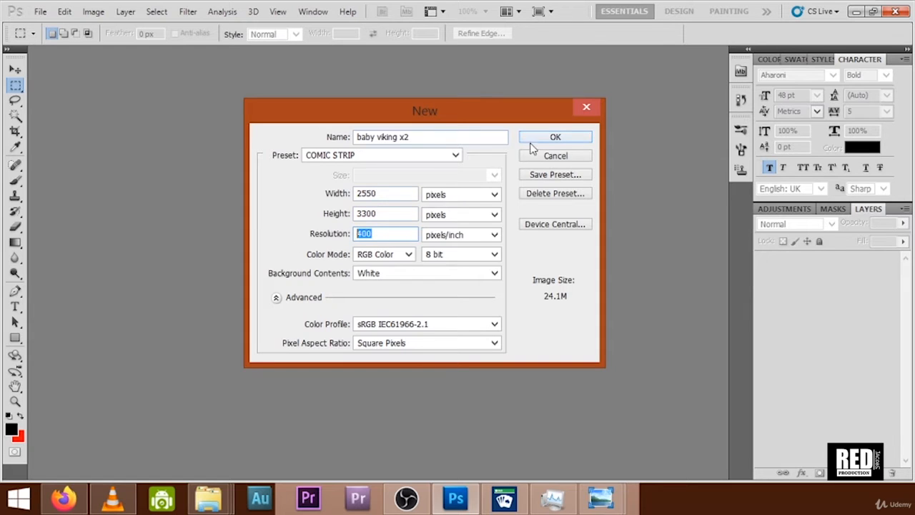
click(570, 139)
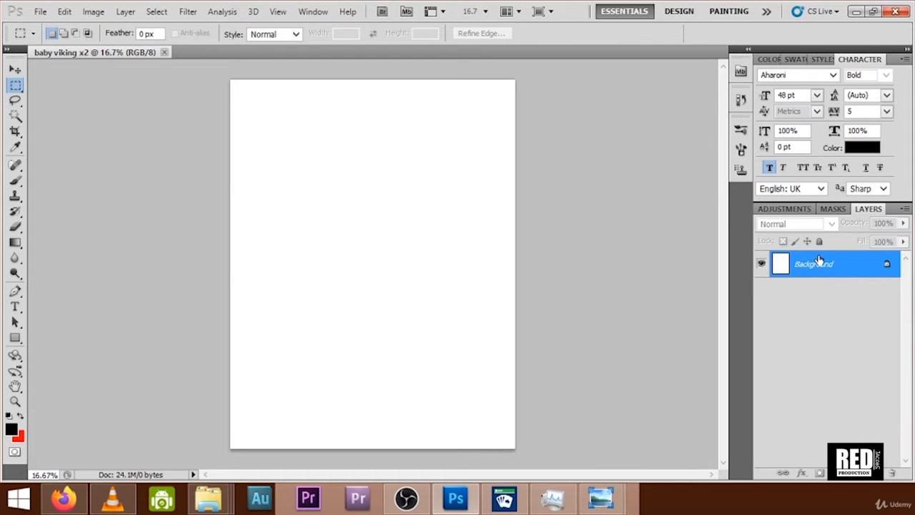
Paste the cut character drawing into the document and move it slightly higher on the page
click(64, 12)
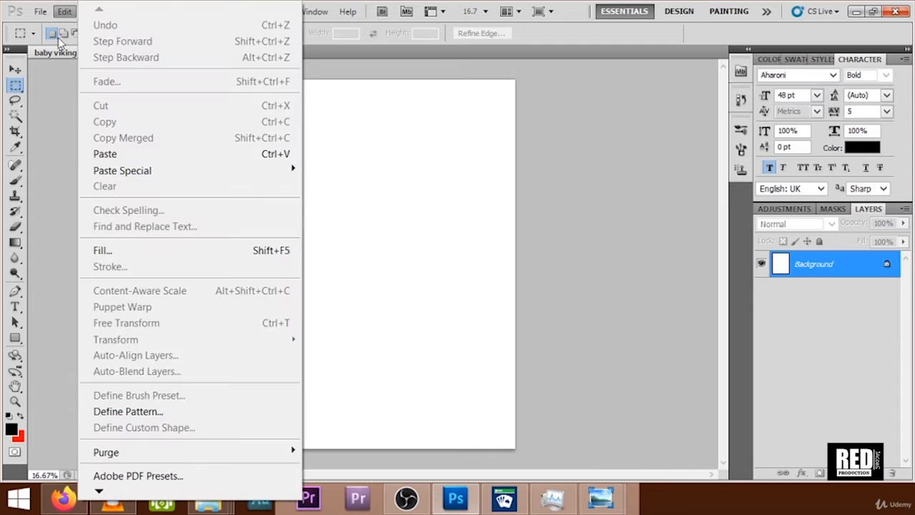
click(105, 155)
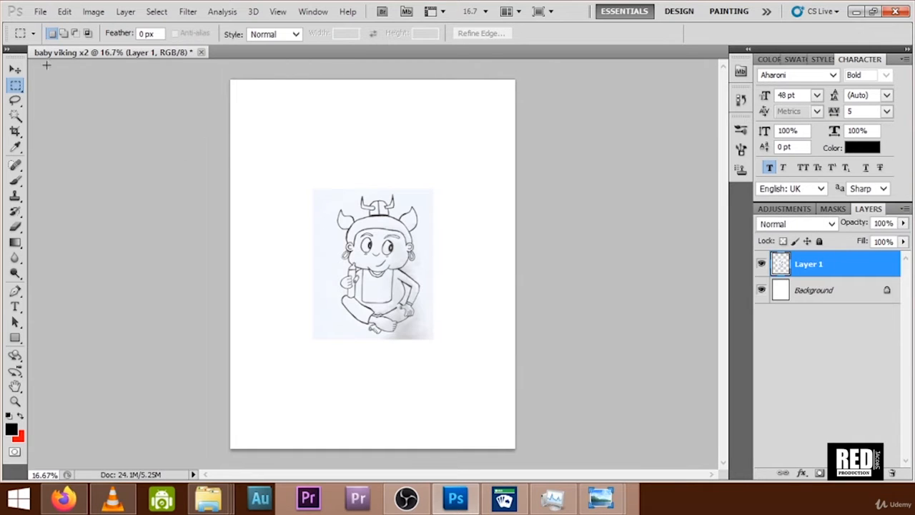
click(15, 69)
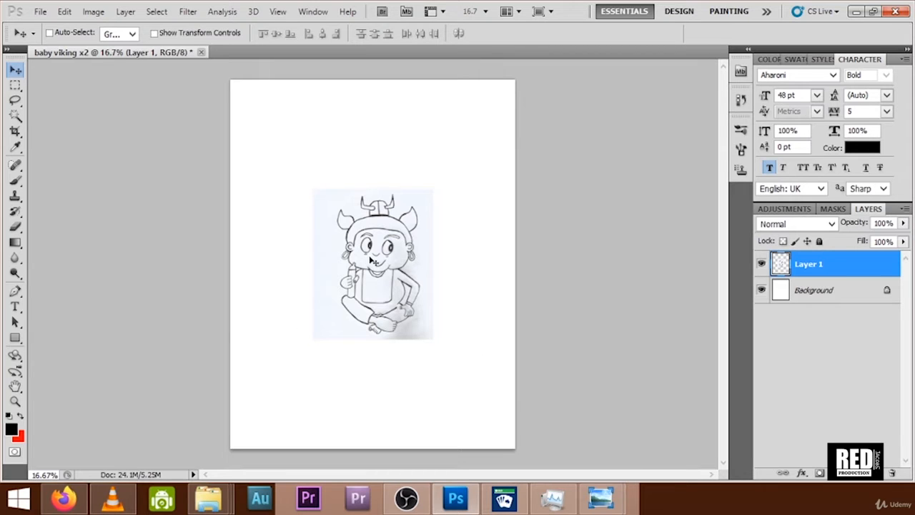
mouse_move(372, 261)
mouse_down()
mouse_move(349, 243)
mouse_move(371, 241)
mouse_up()
Rename the pasted drawing's layer as "baby viking"
double_click(817, 266)
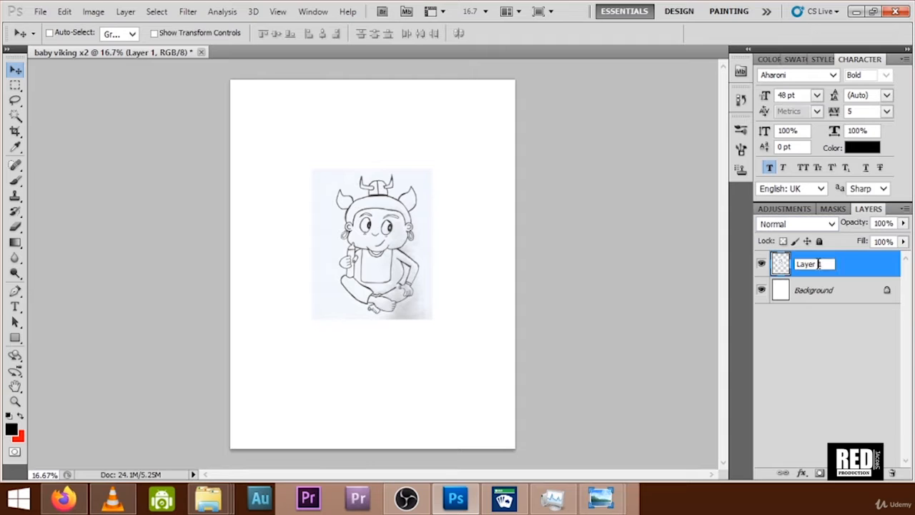
drag(833, 262, 751, 267)
text(baby viking)
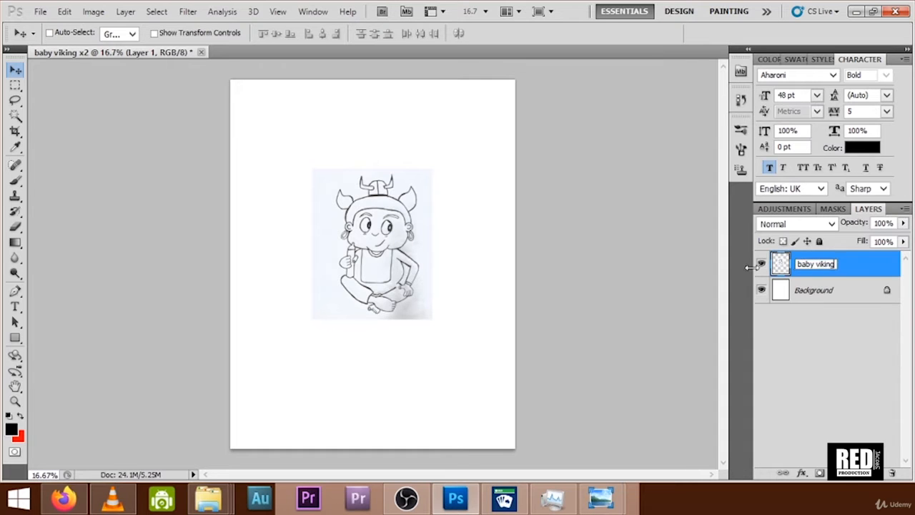
key(Return)
Reposition the baby viking drawing so it sits horizontally centred on the page
drag(394, 266, 374, 262)
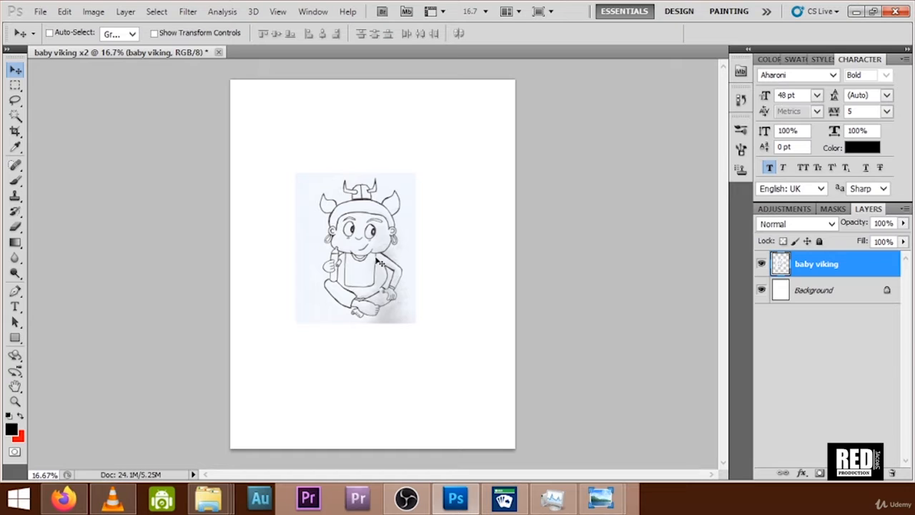
key(ctrl+plus)
key(ctrl+plus)
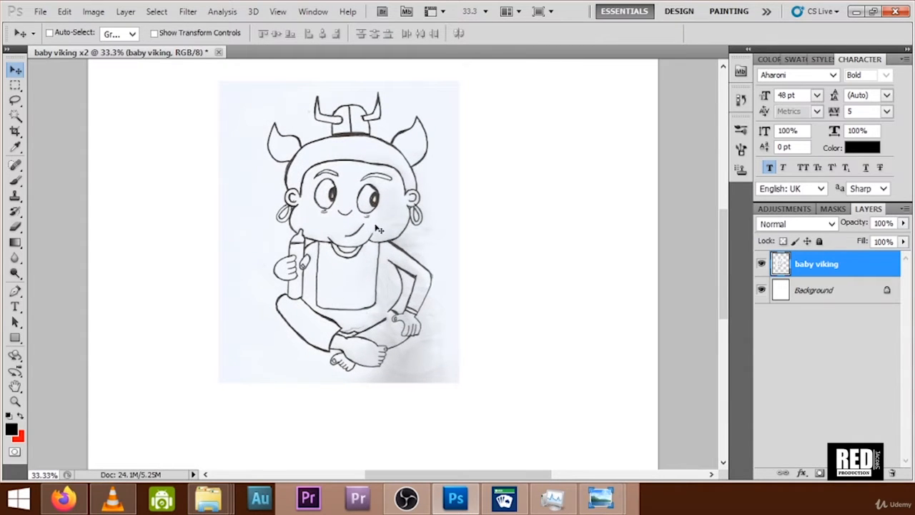
drag(380, 228, 410, 261)
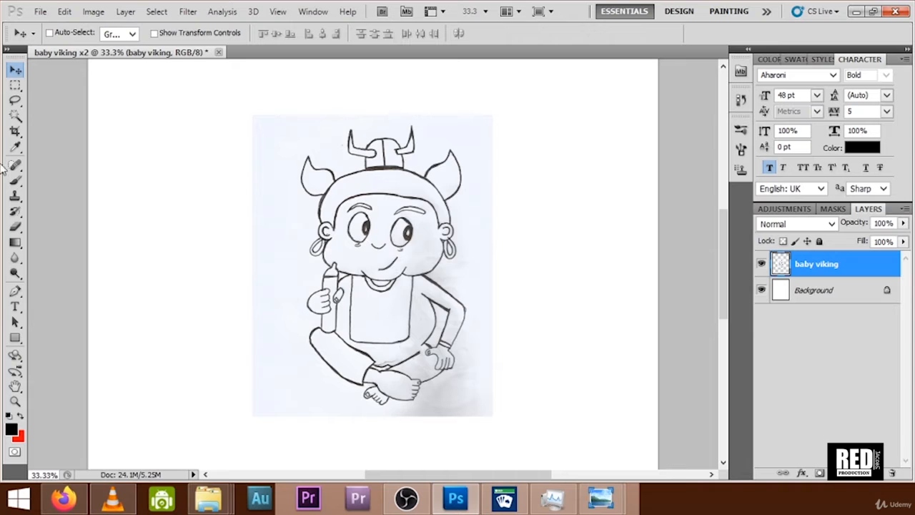
With the Magic Wand at tolerance 32, delete the paper tint inside the helmet's right side and horn and around the character
click(15, 116)
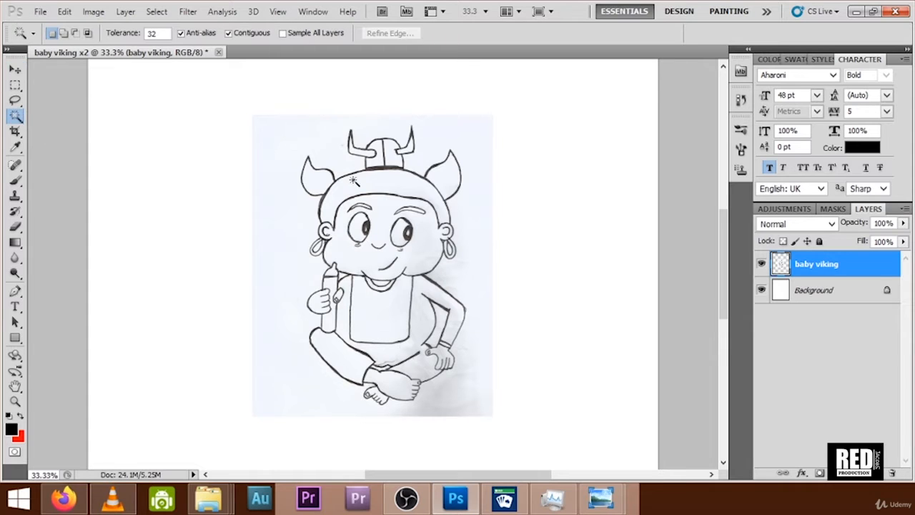
click(392, 157)
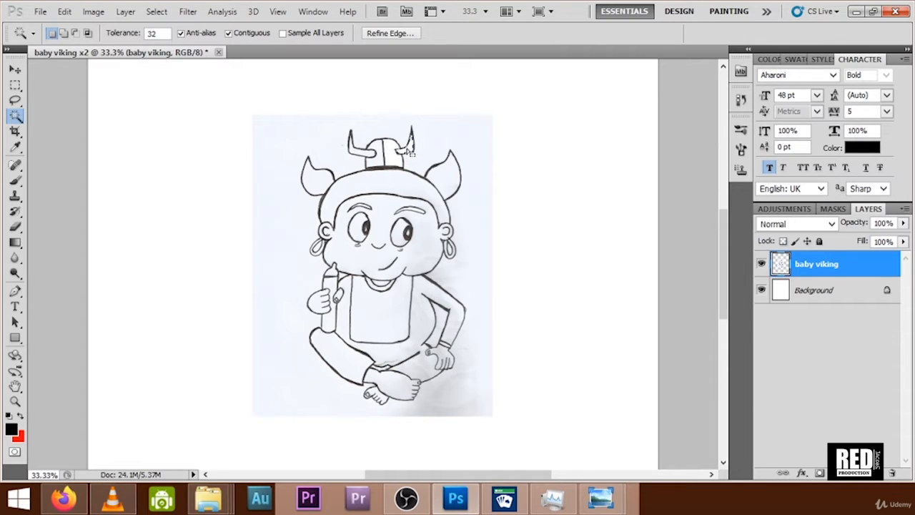
click(452, 147)
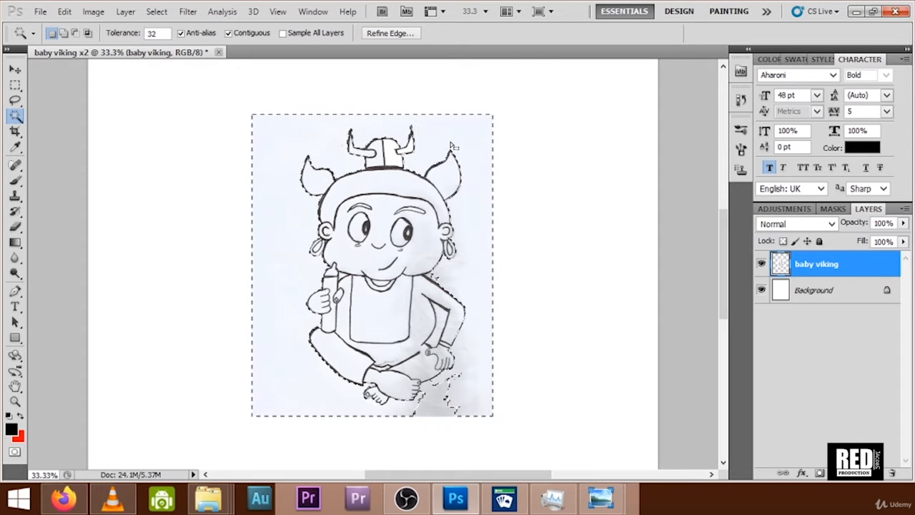
key(Delete)
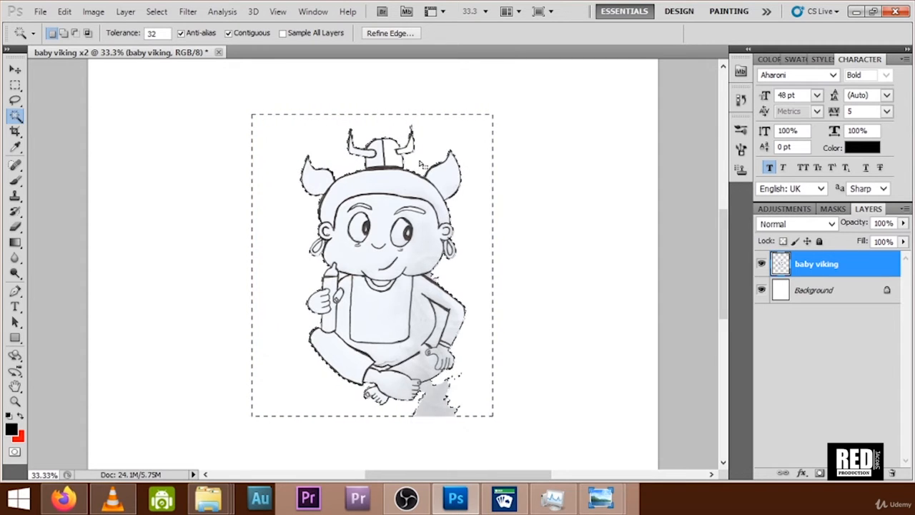
Delete the paper tint inside both large side horns, the helmet's left side and horn, and the hair band with the Magic Wand
click(441, 181)
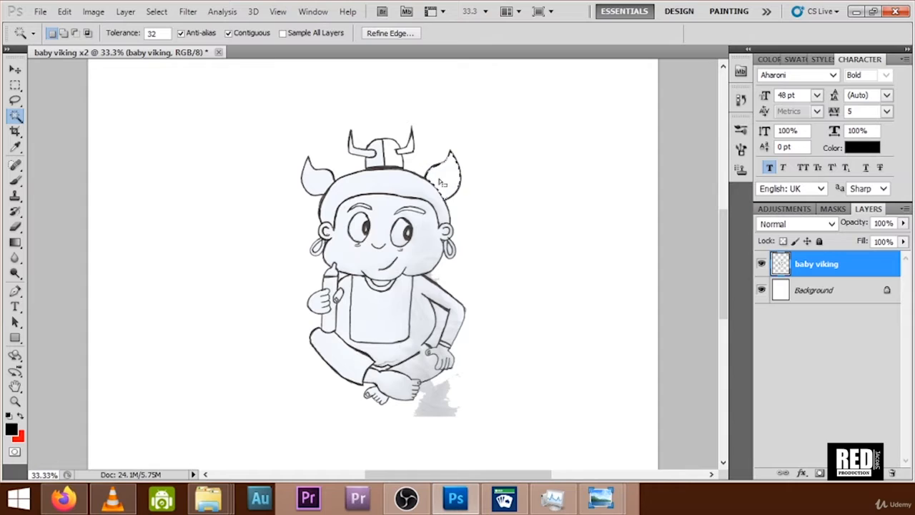
click(372, 162)
click(367, 155)
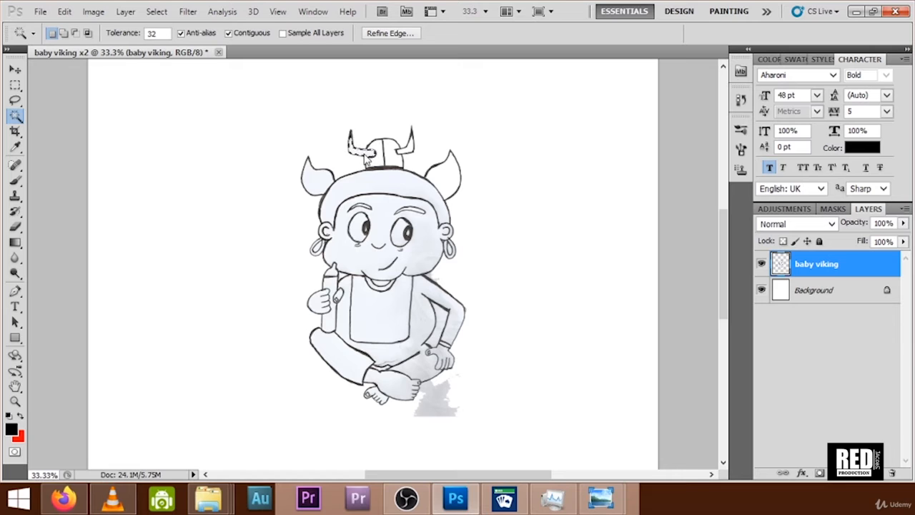
click(327, 179)
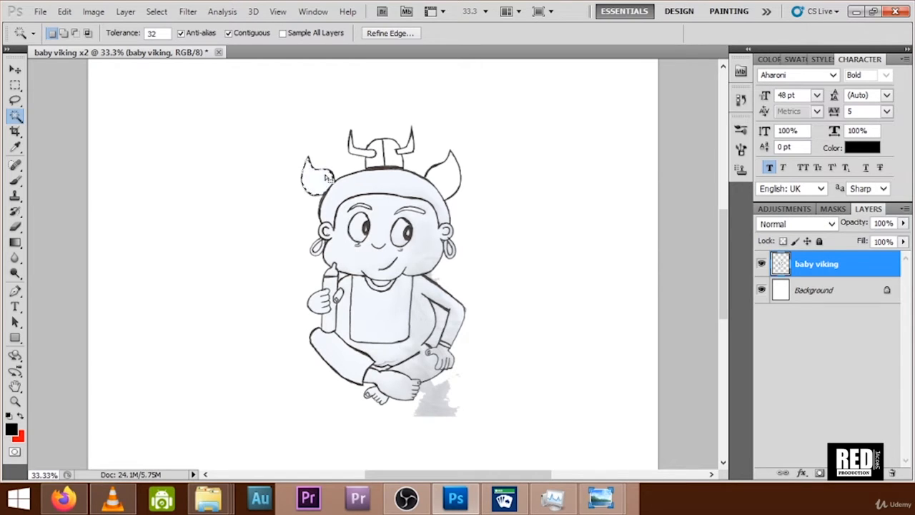
click(357, 189)
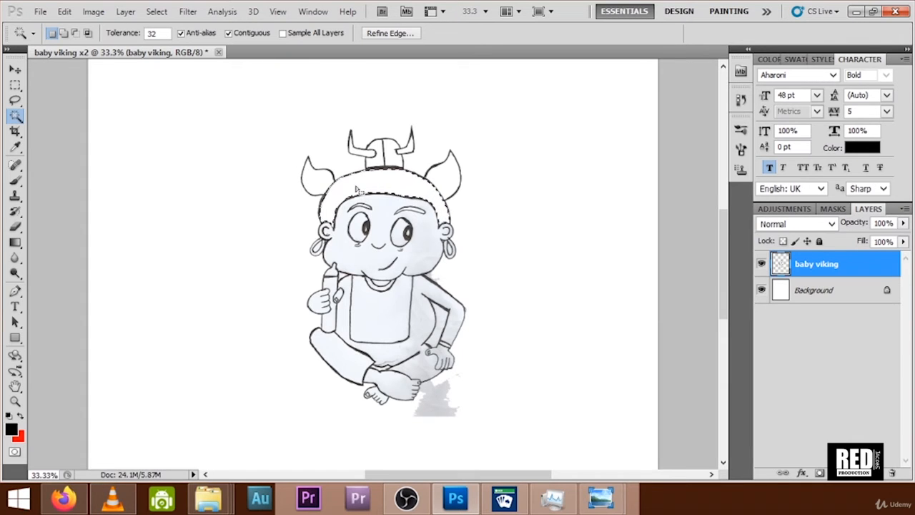
Delete the paper tint inside the face and both eyes
click(346, 253)
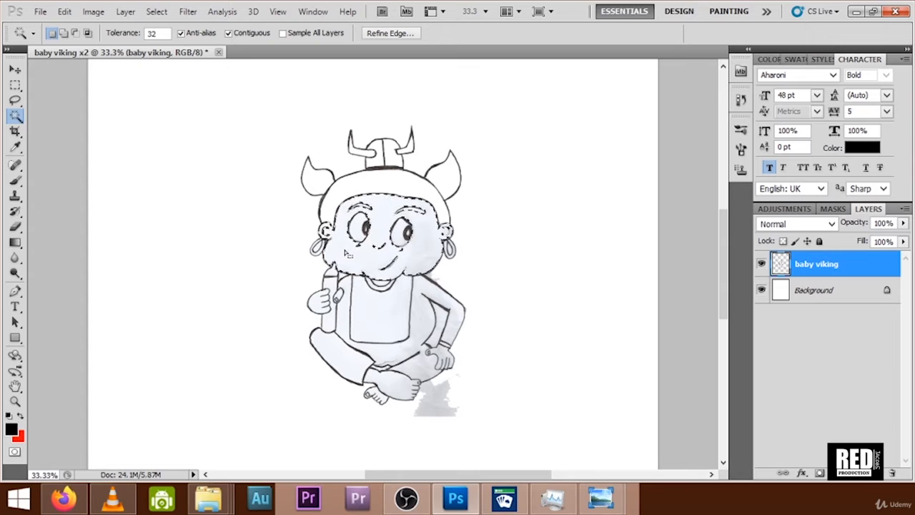
key(Delete)
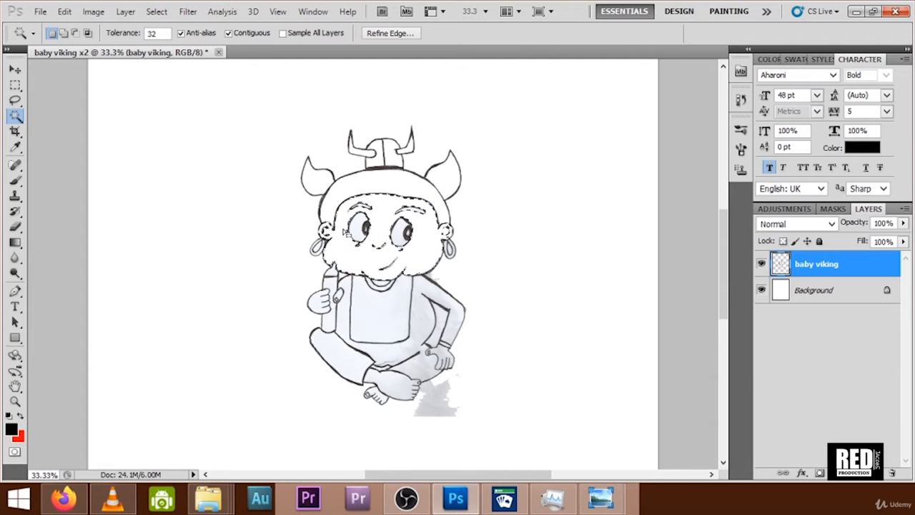
click(359, 227)
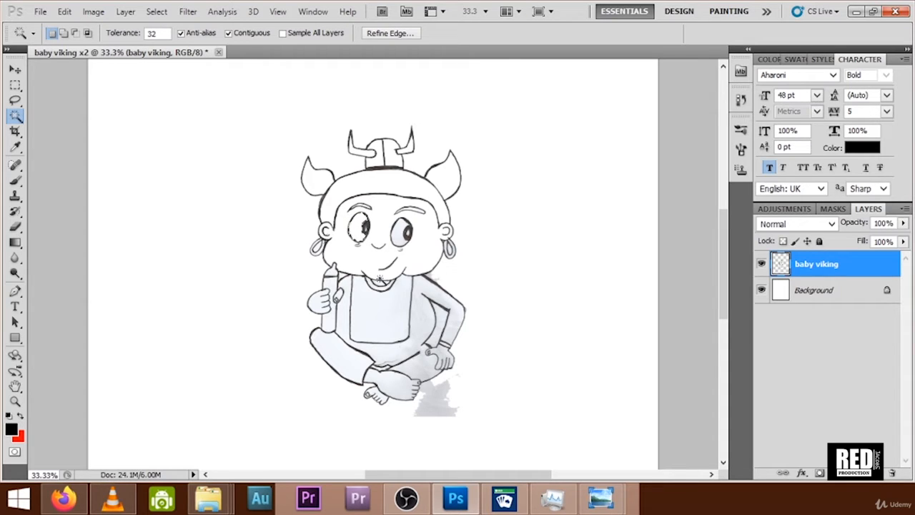
click(397, 244)
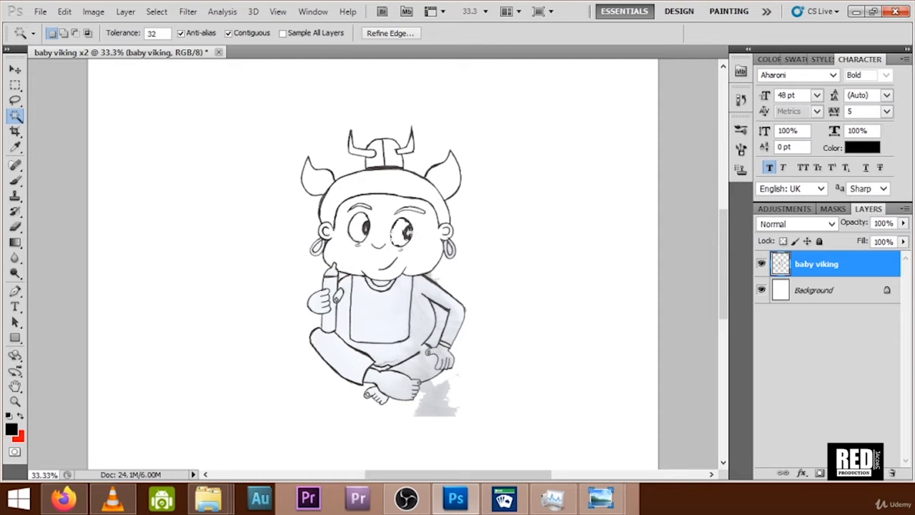
click(407, 233)
Clear the paper tint inside both earrings, undoing the stray change and dropping unwanted selections along the way
click(448, 255)
click(318, 248)
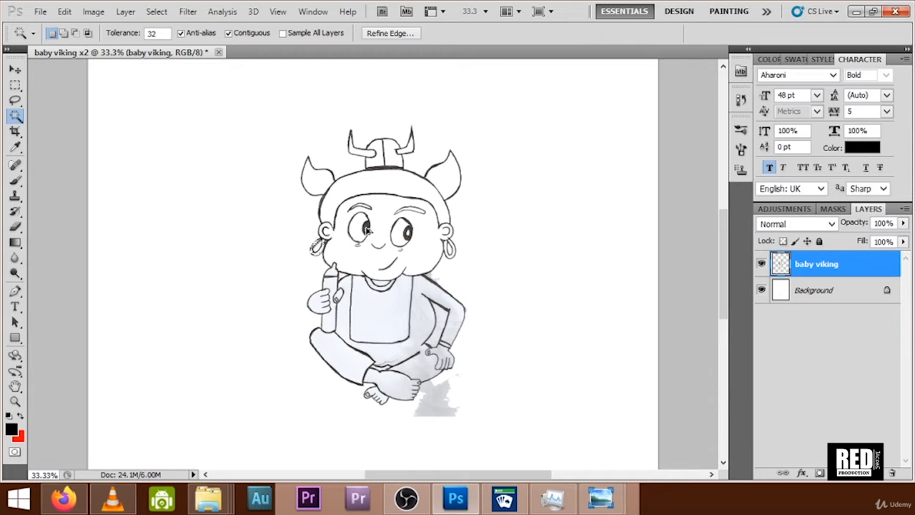
key(ctrl+z)
click(285, 270)
key(ctrl+d)
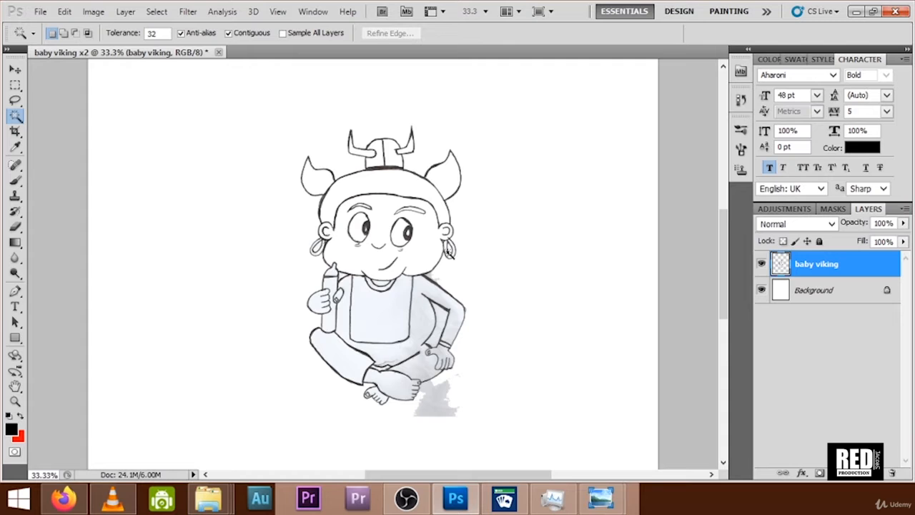
click(450, 252)
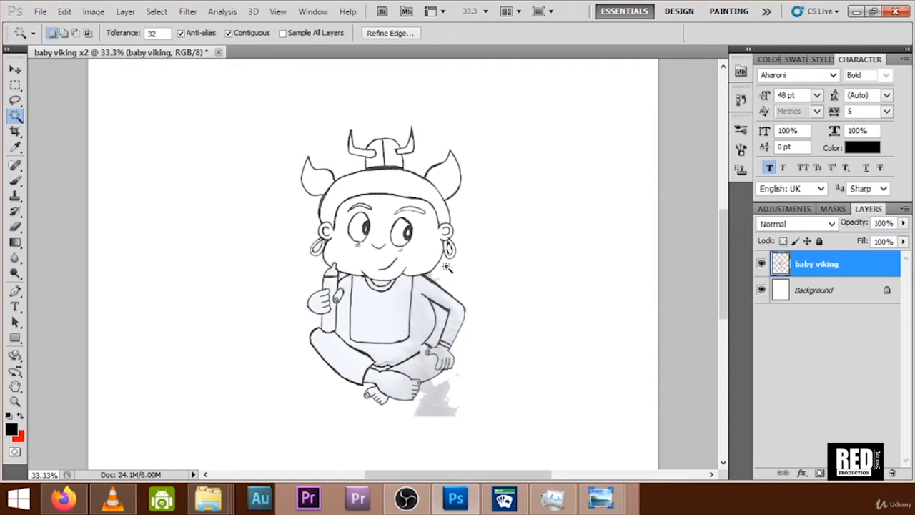
shift+click(429, 274)
click(466, 273)
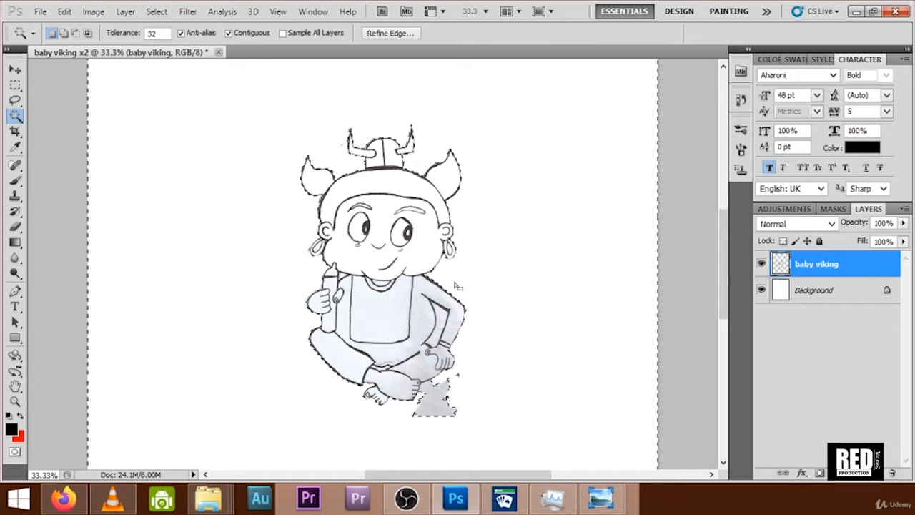
key(ctrl+d)
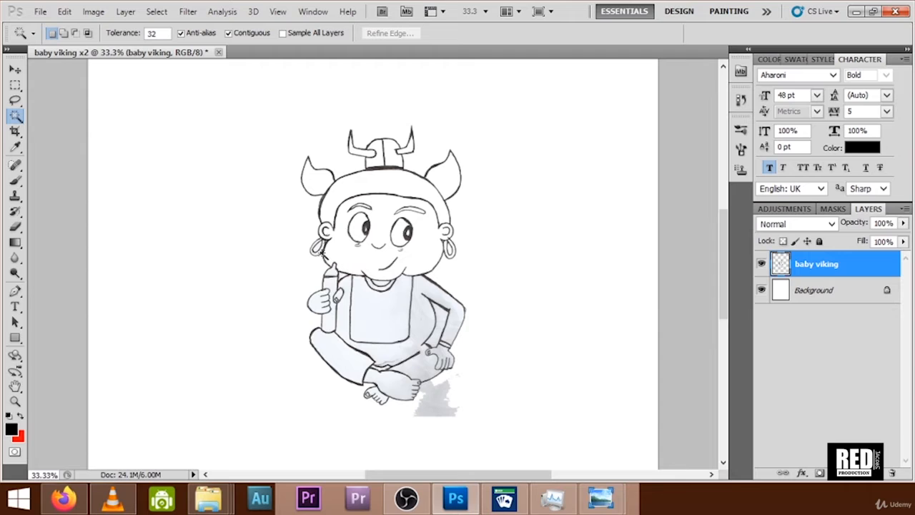
click(318, 248)
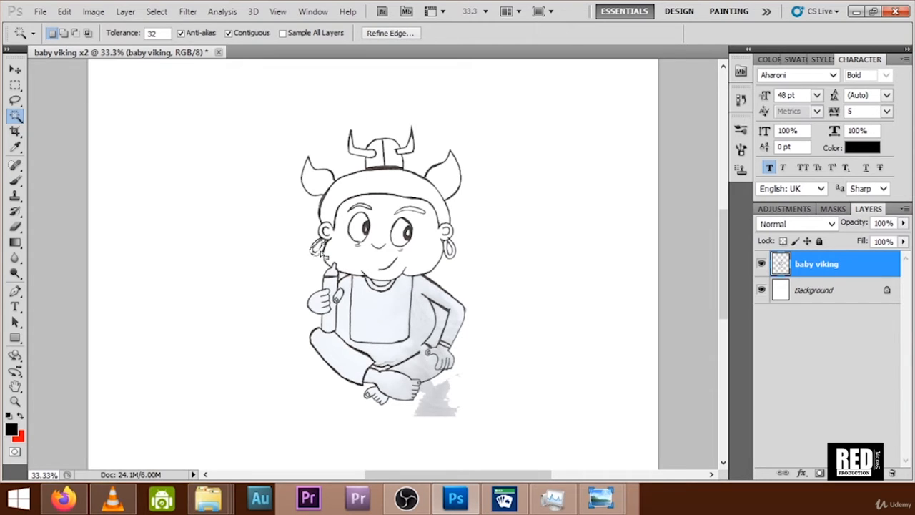
Delete the paper tint inside the bottle, including its cap, and the hand holding it
click(332, 272)
shift+click(329, 290)
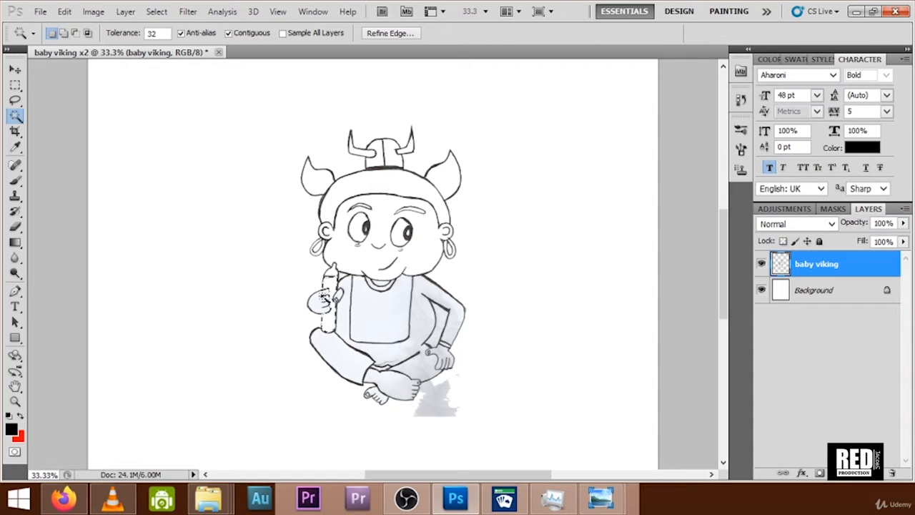
shift+click(320, 305)
key(Delete)
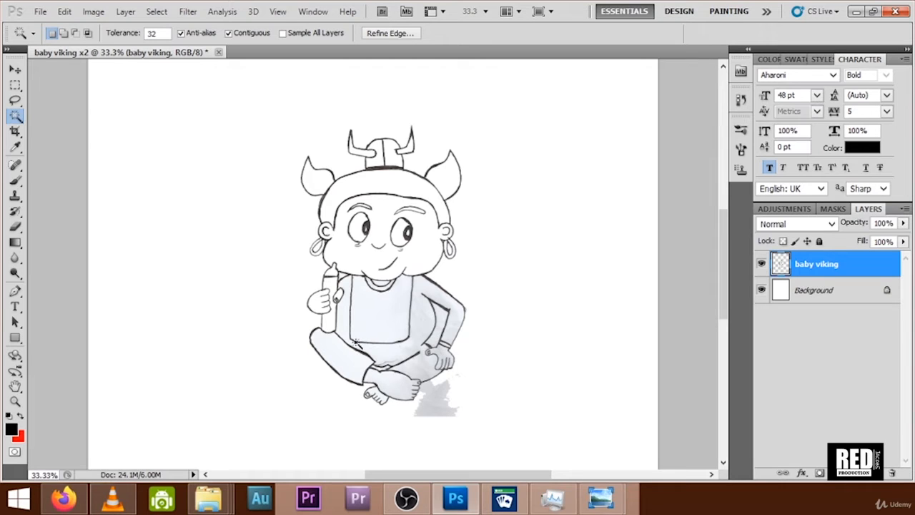
Delete the paper tint inside both crossed legs and feet and the body and sleeves around the bib
click(338, 346)
click(396, 388)
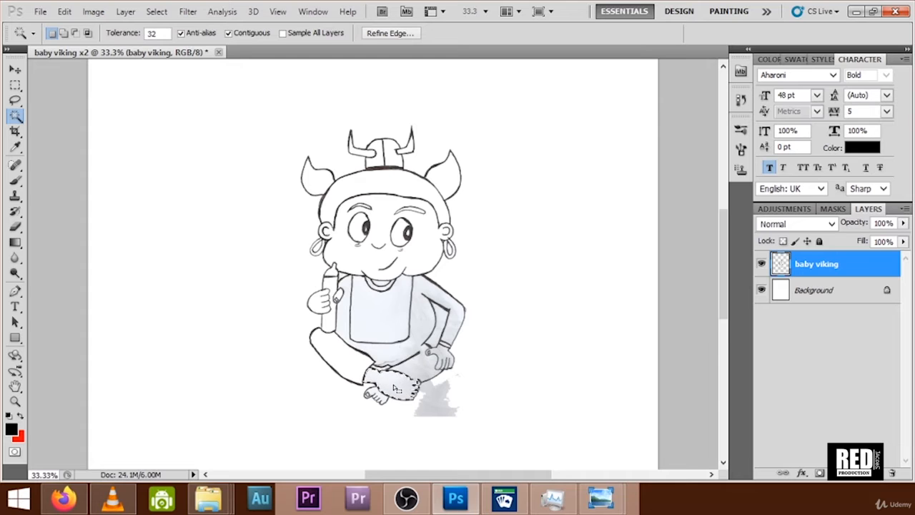
key(Delete)
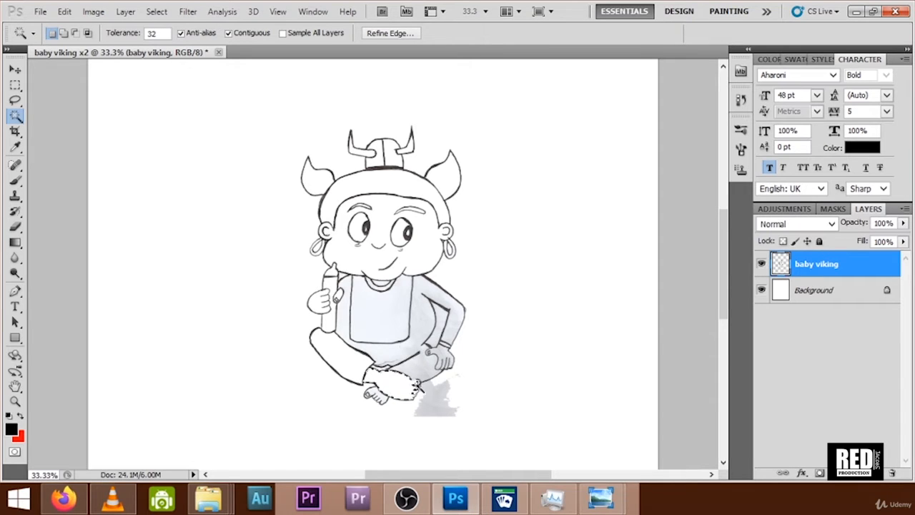
click(428, 371)
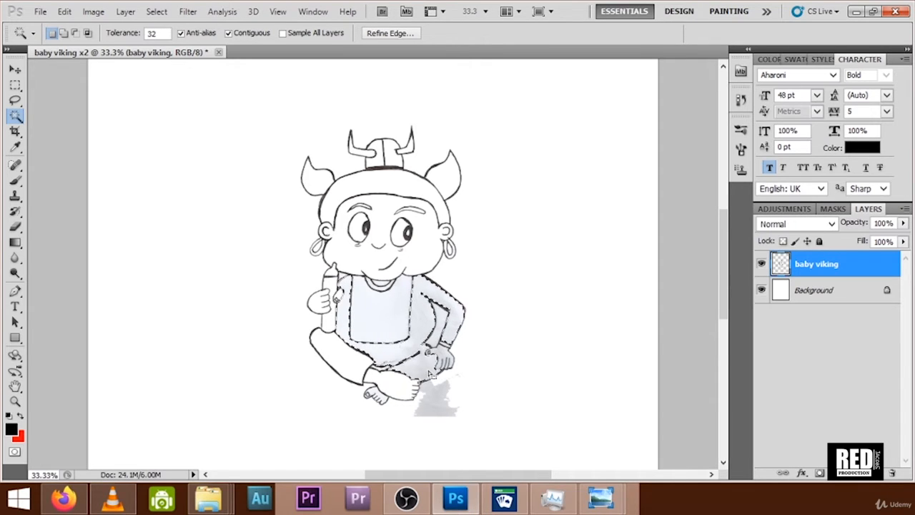
key(Delete)
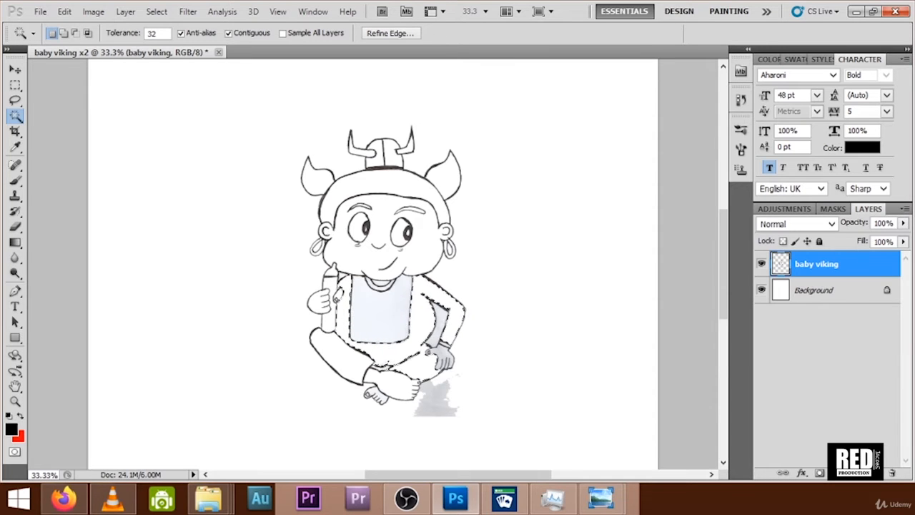
key(ctrl+d)
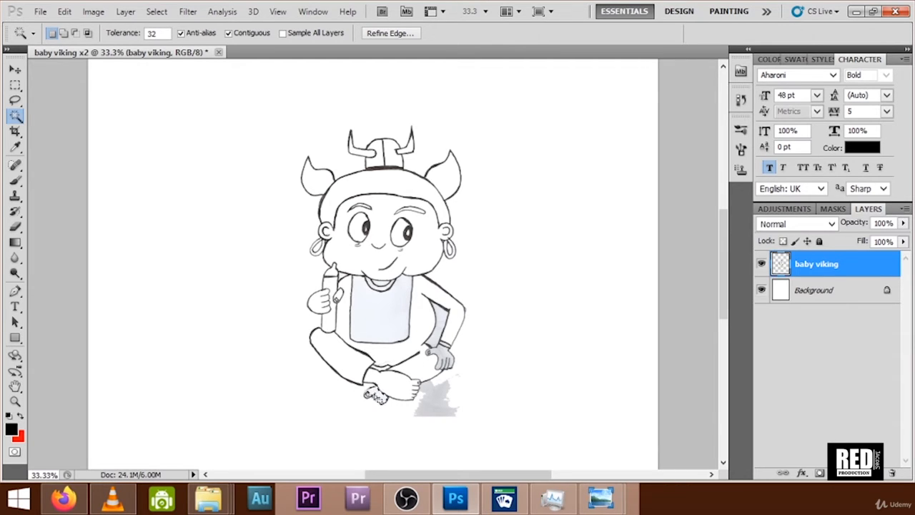
Try to select the leftover tint where the belly meets the crossed legs
key(ctrl+equal)
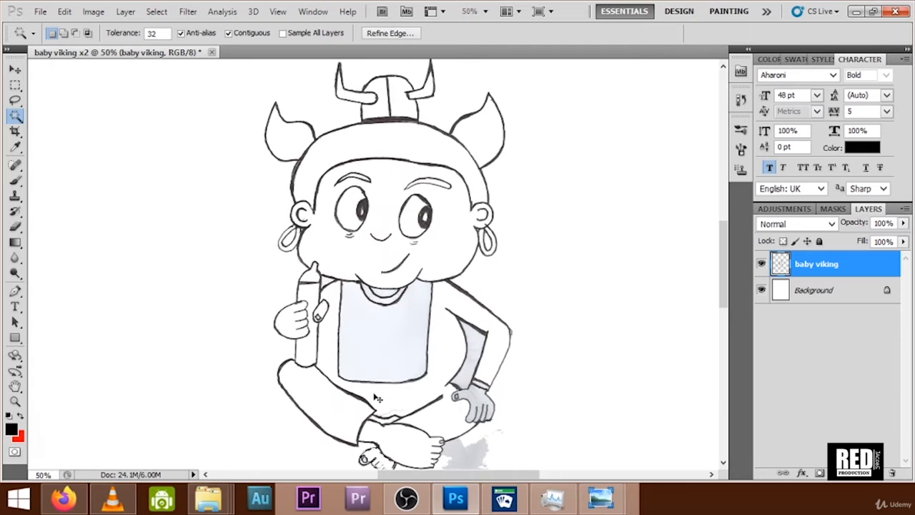
scroll(376, 395, down, 1)
scroll(376, 395, down, 2)
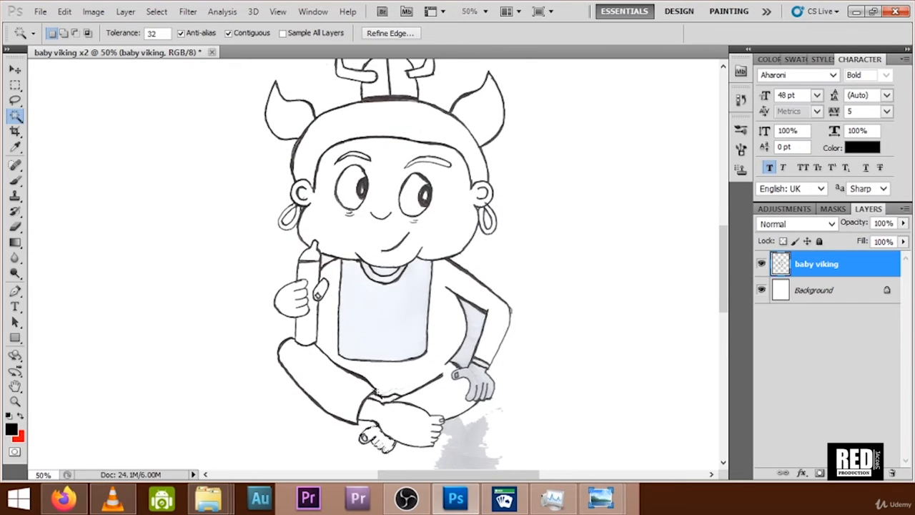
click(402, 384)
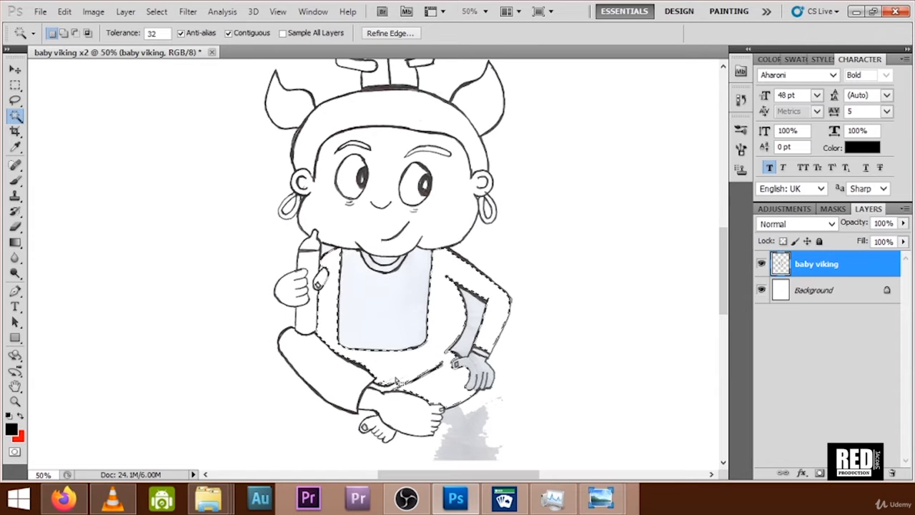
key(ctrl+d)
click(388, 379)
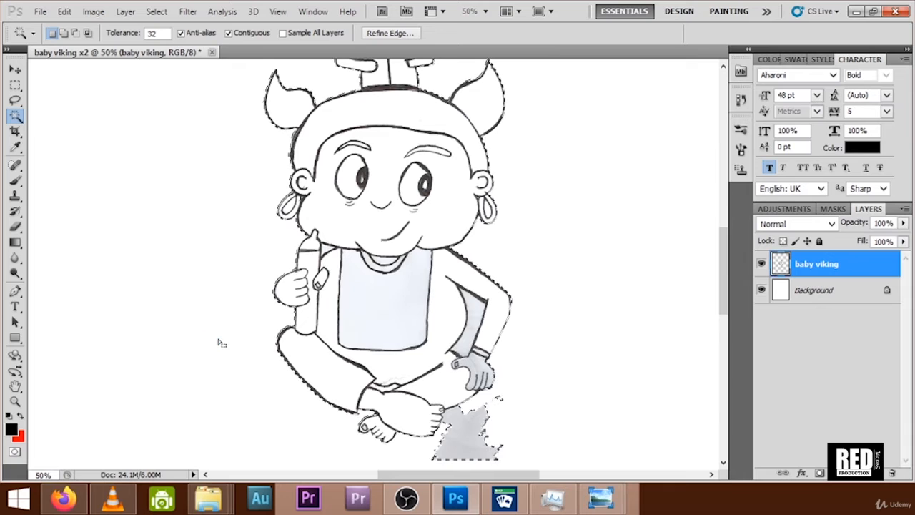
Delete the paper tint inside the bib on the chest and its curved neckline
click(392, 334)
key(Delete)
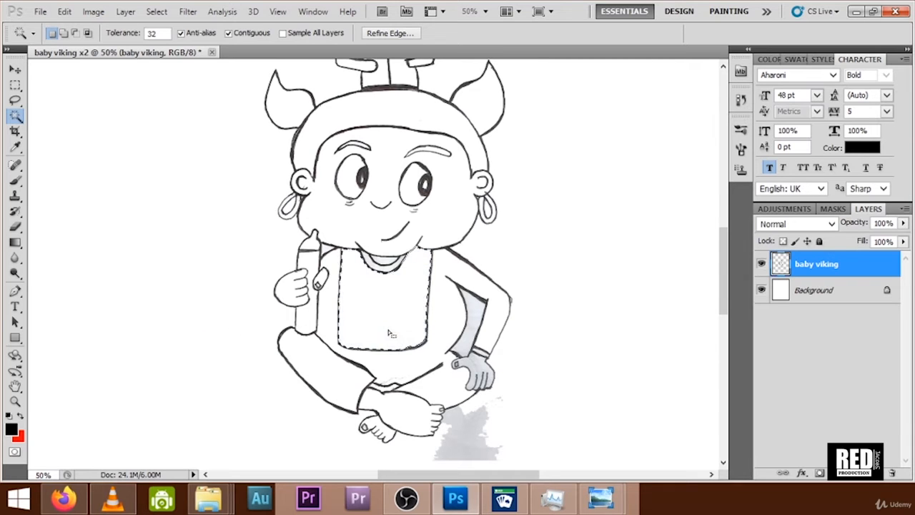
click(386, 262)
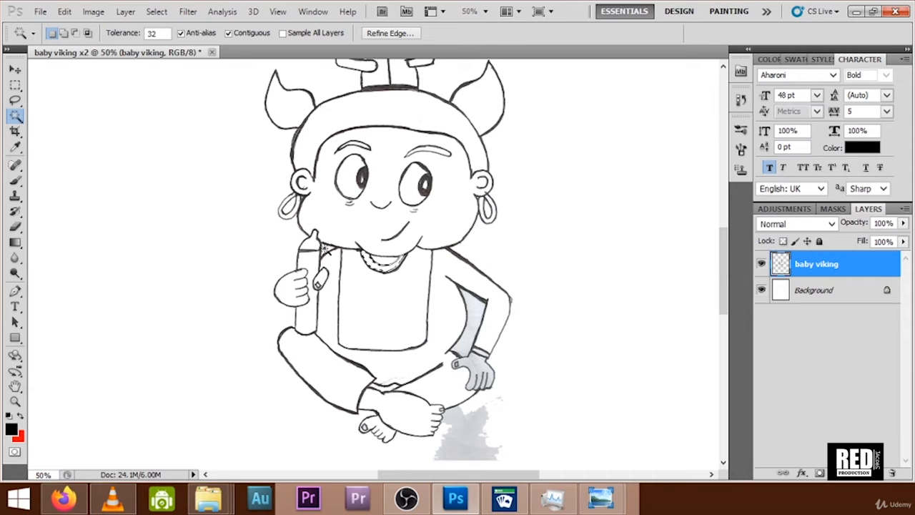
Delete the paper tint in the gap between the bent arm and body and inside the hand resting on the knee
key(ctrl+d)
click(474, 329)
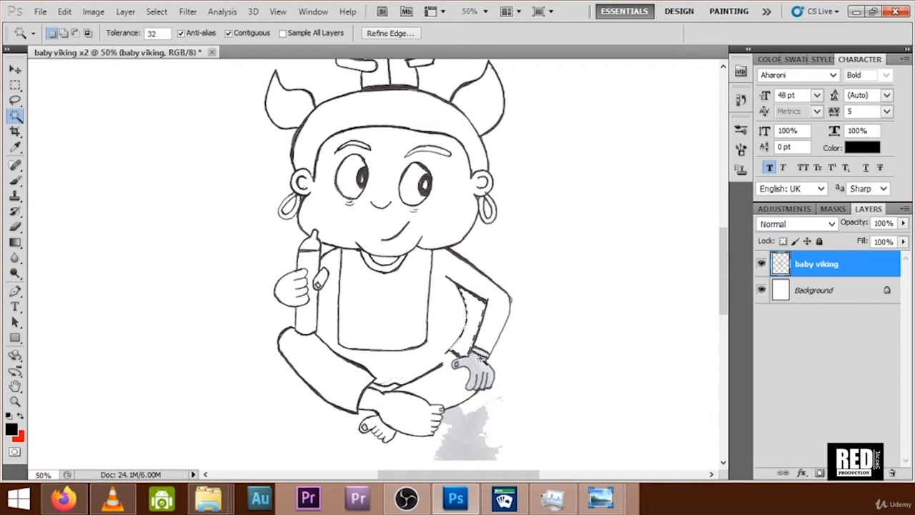
click(474, 368)
key(Delete)
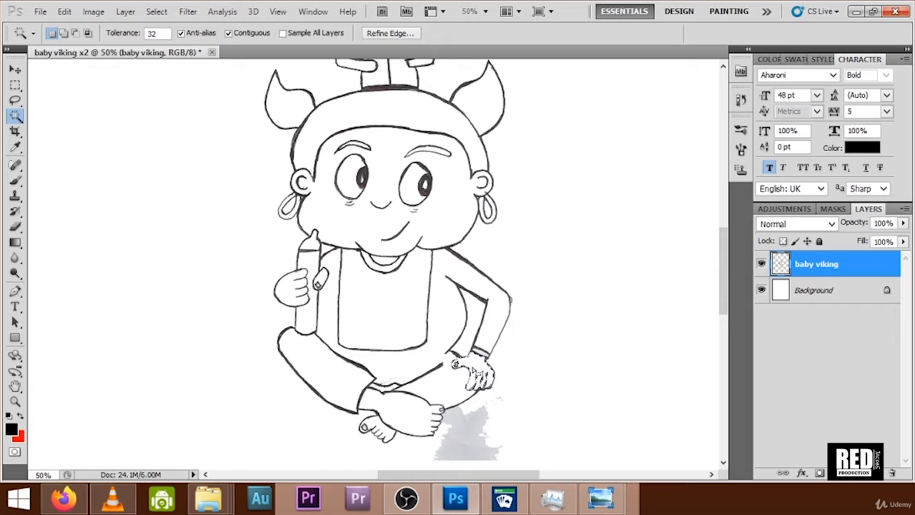
Delete the grey paper patch beneath the resting hand beside the foot, and clear the selection
click(482, 436)
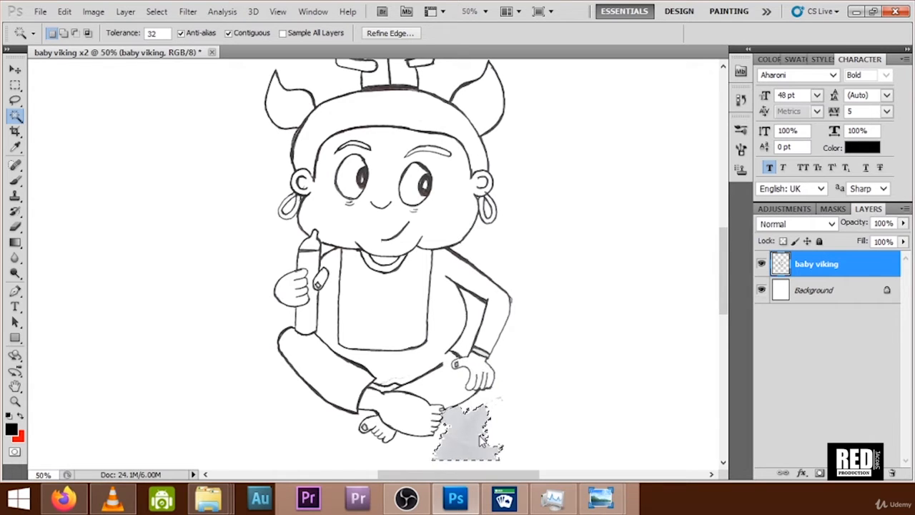
key(Delete)
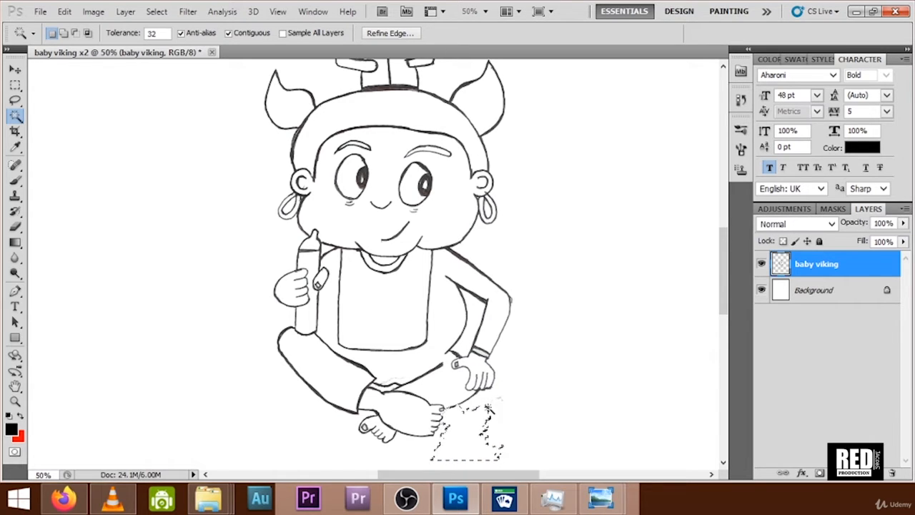
key(ctrl+d)
click(492, 402)
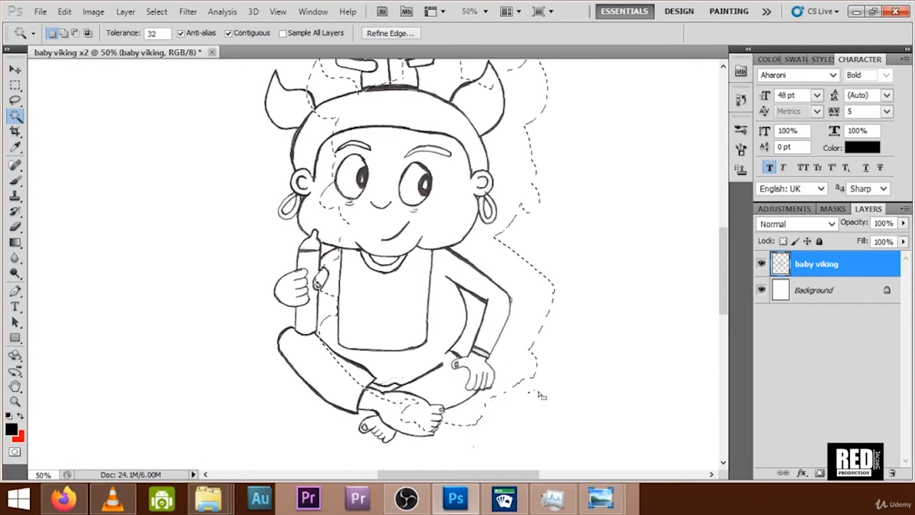
key(ctrl+z)
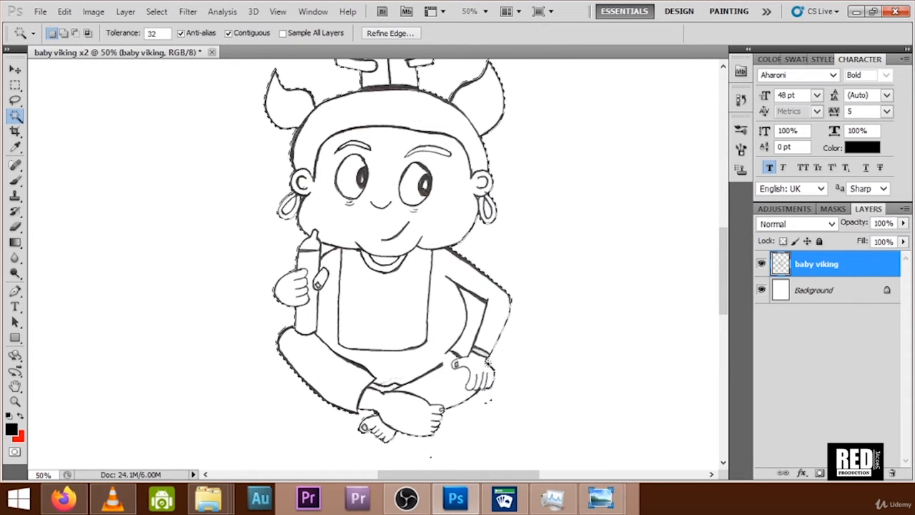
key(ctrl+d)
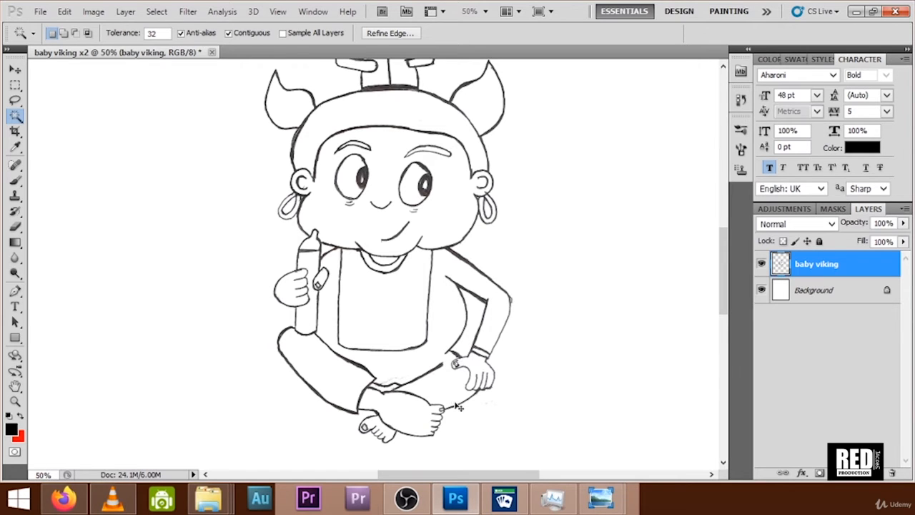
Choose the Eraser tool and check its brush size and hardness settings
key(ctrl+plus)
scroll(604, 361, down, 1)
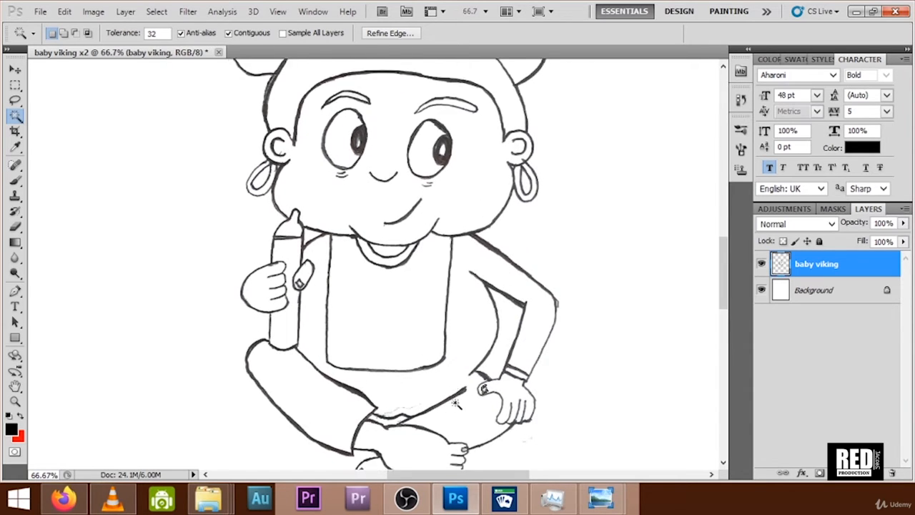
click(604, 361)
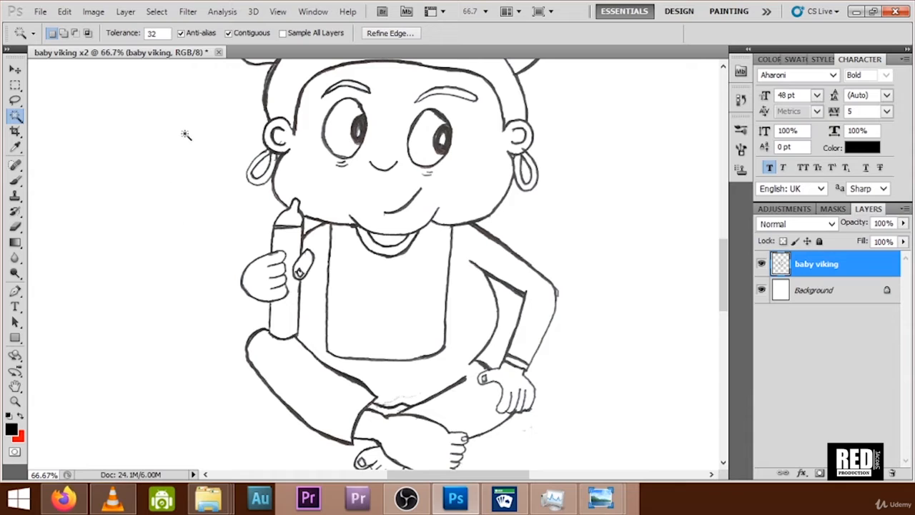
scroll(133, 228, up, 1)
scroll(133, 228, up, 3)
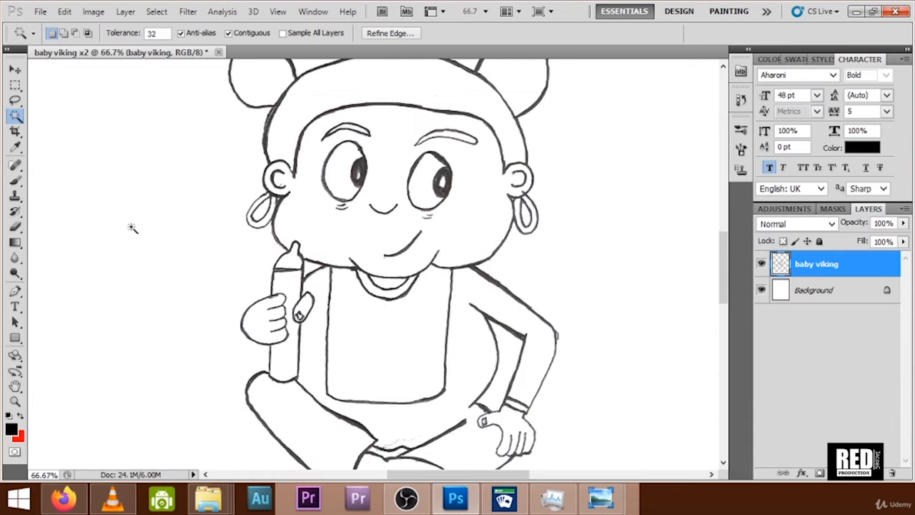
click(15, 226)
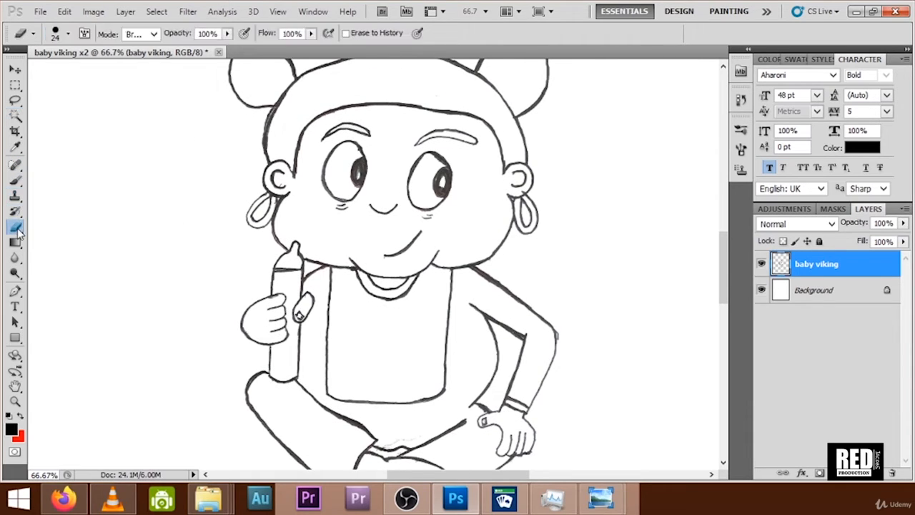
click(68, 34)
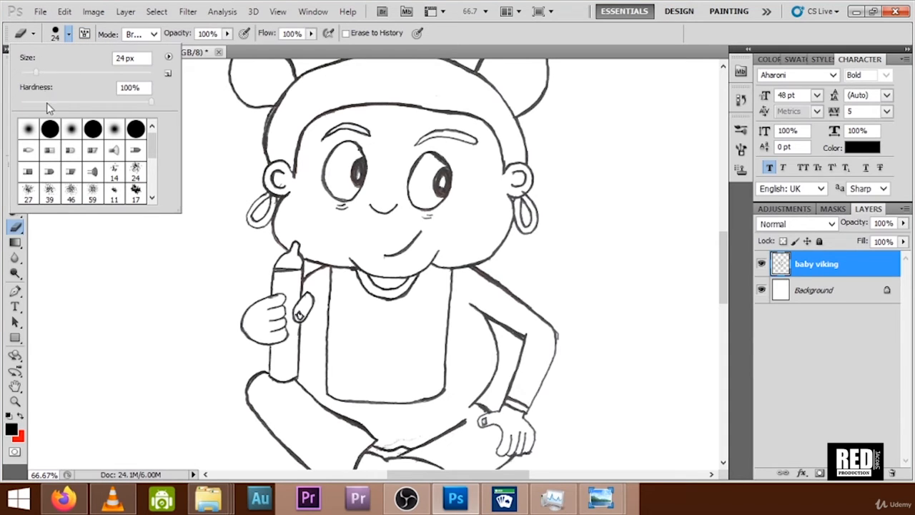
click(136, 288)
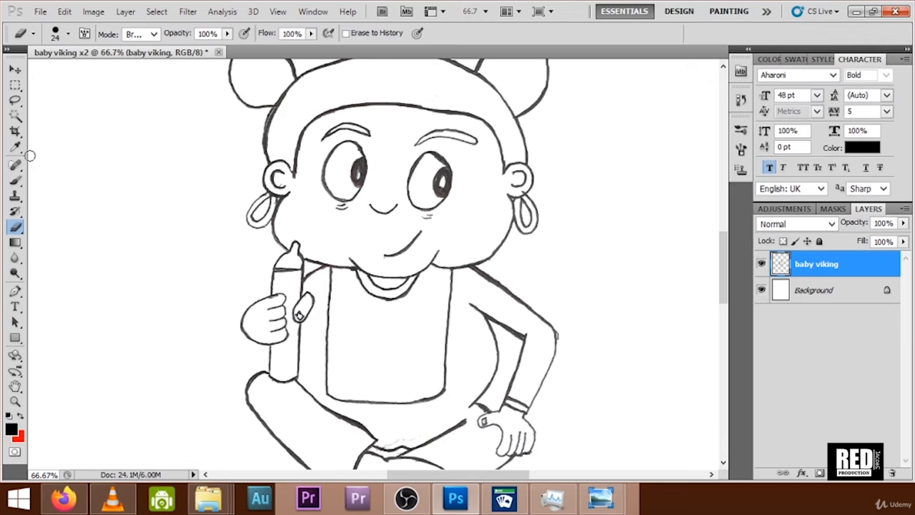
click(15, 115)
click(145, 187)
click(146, 187)
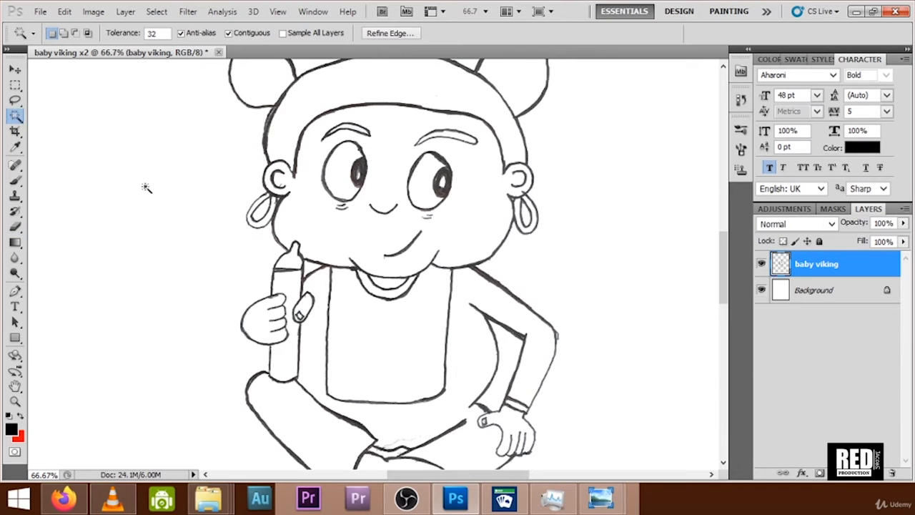
Erase the leftover tint where the belly meets the crossed legs and the stray specks around the resting hand and feet
click(15, 226)
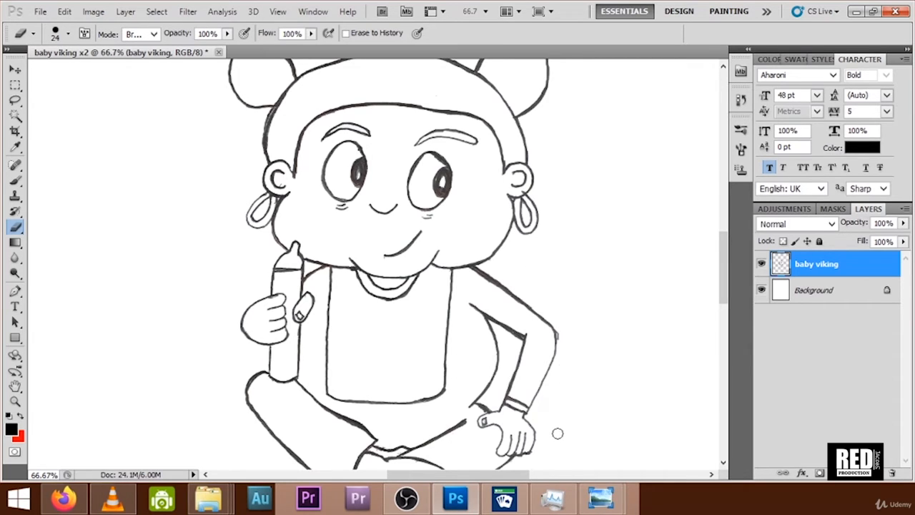
scroll(558, 433, down, 2)
scroll(558, 433, down, 1)
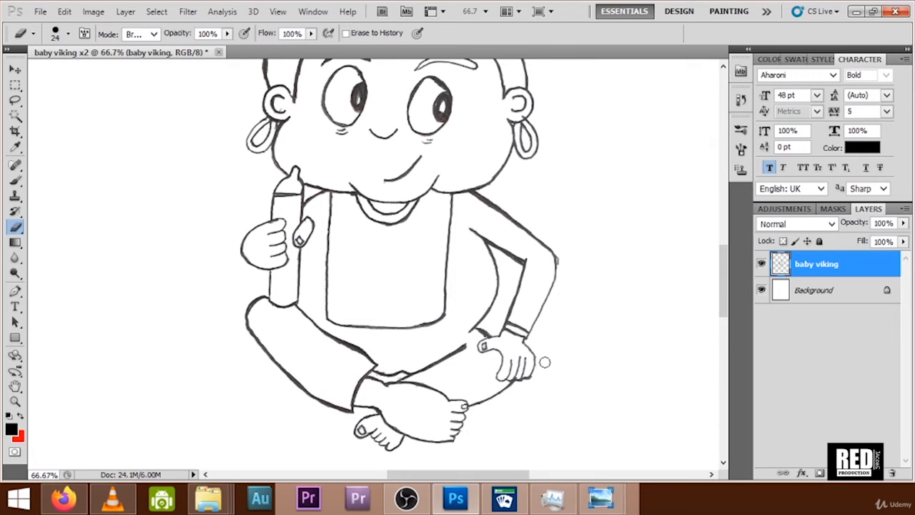
scroll(545, 362, down, 1)
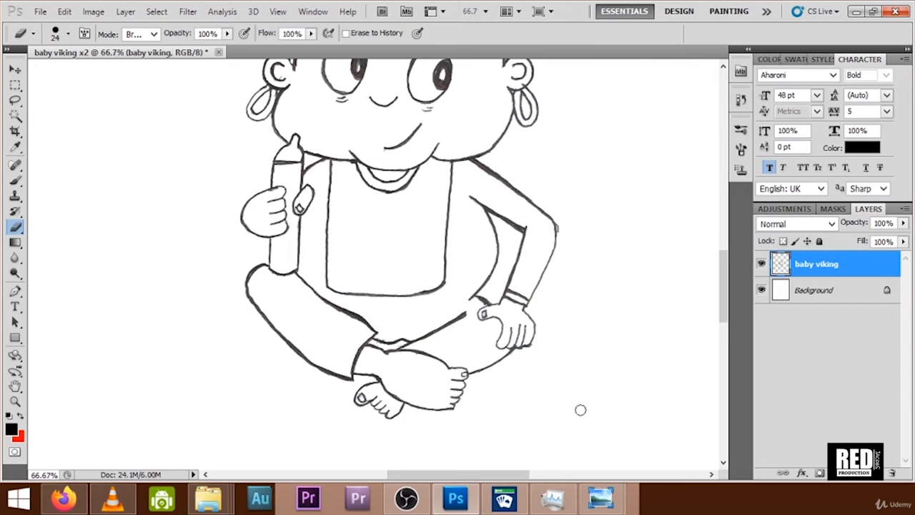
scroll(509, 416, up, 1)
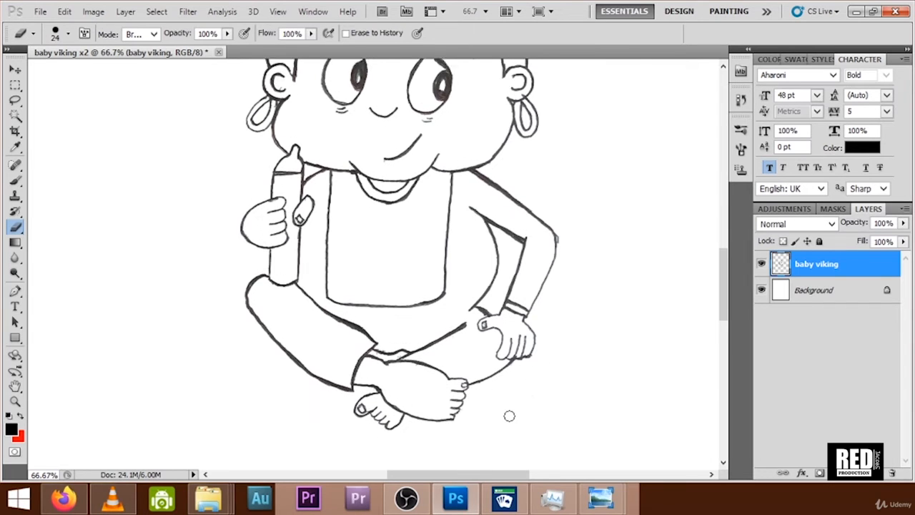
scroll(509, 416, down, 1)
Reduce the eraser size to 12 px and erase the remnants in the narrow gap between the belly and crossed legs
click(68, 34)
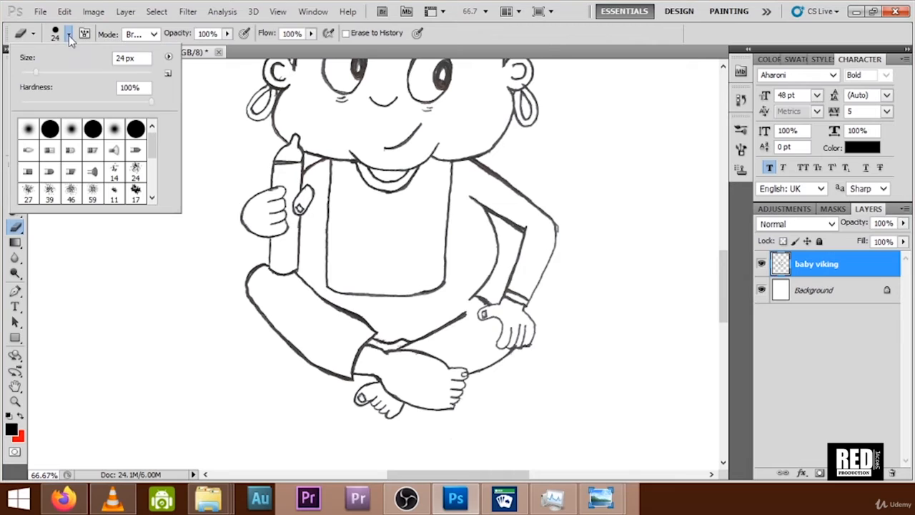
drag(38, 73, 33, 78)
click(388, 347)
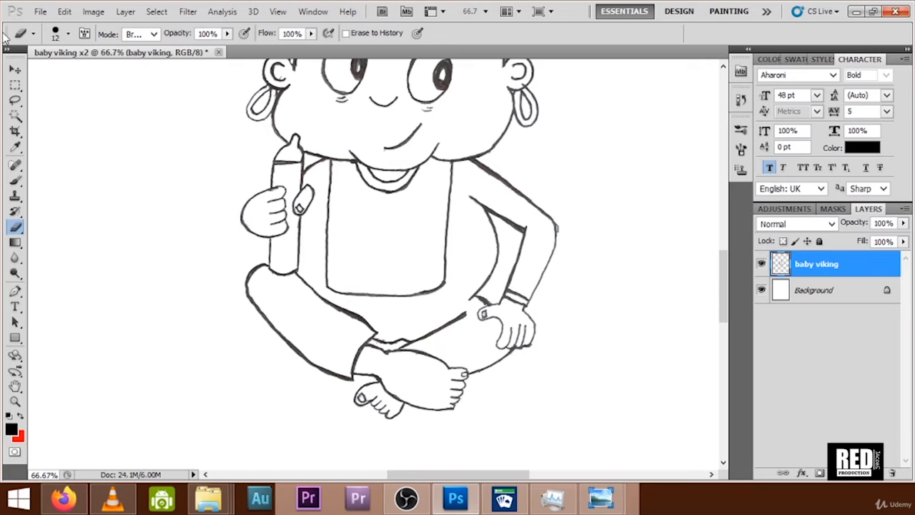
Set the eraser size to 10 px and clean the remaining tint along the line above the crossed legs
click(68, 34)
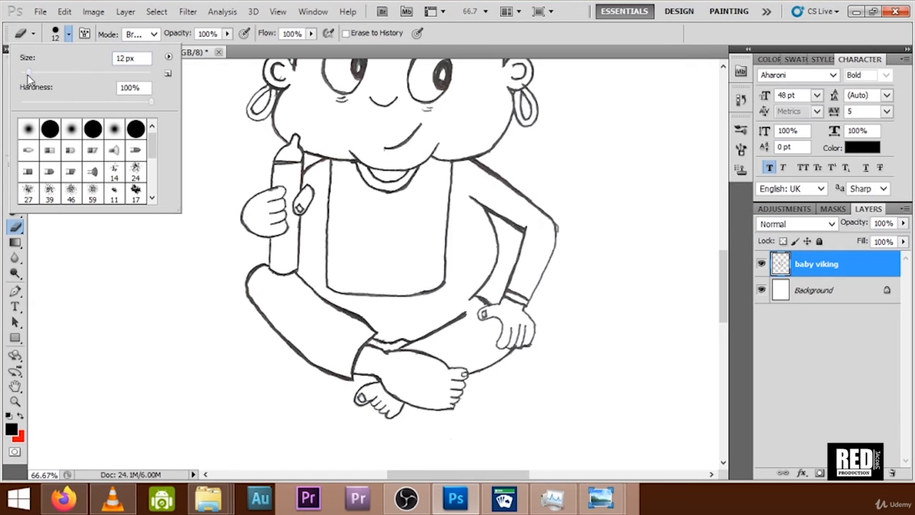
click(27, 75)
click(377, 342)
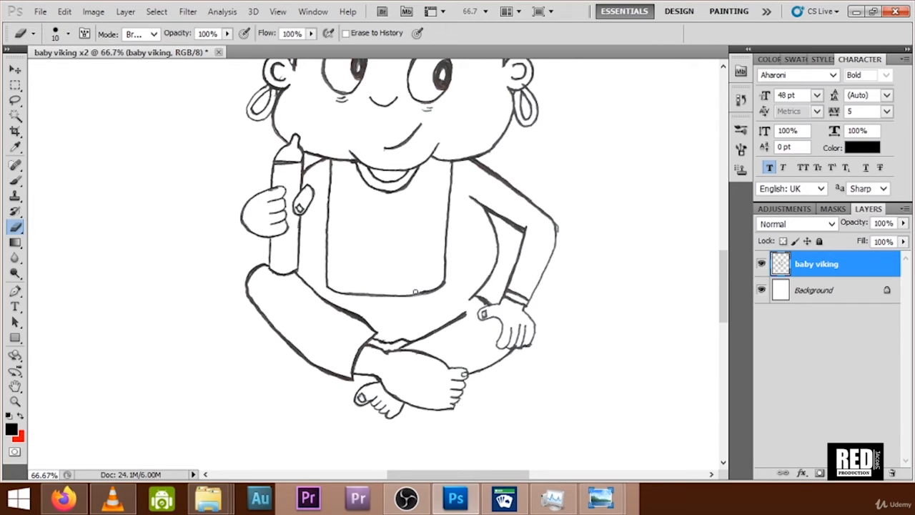
Switch to the Brush tool and set its size to 12 px
scroll(571, 288, up, 1)
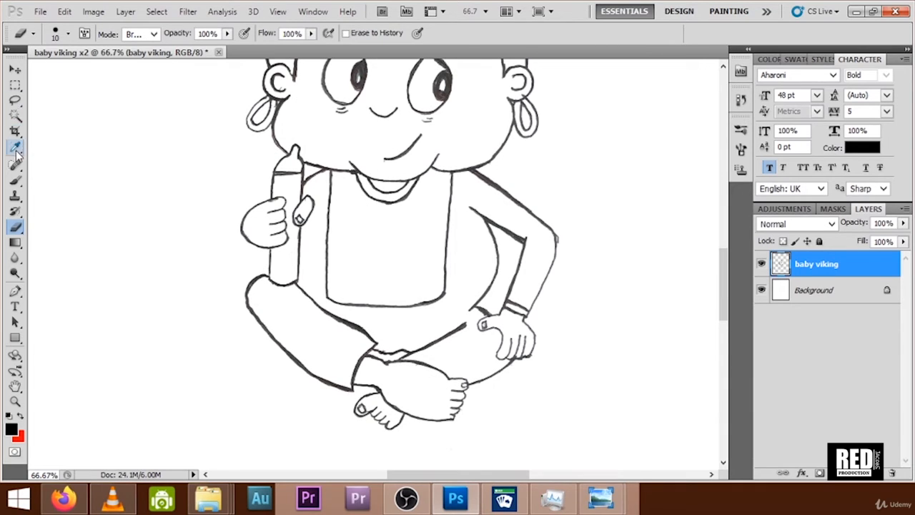
click(15, 180)
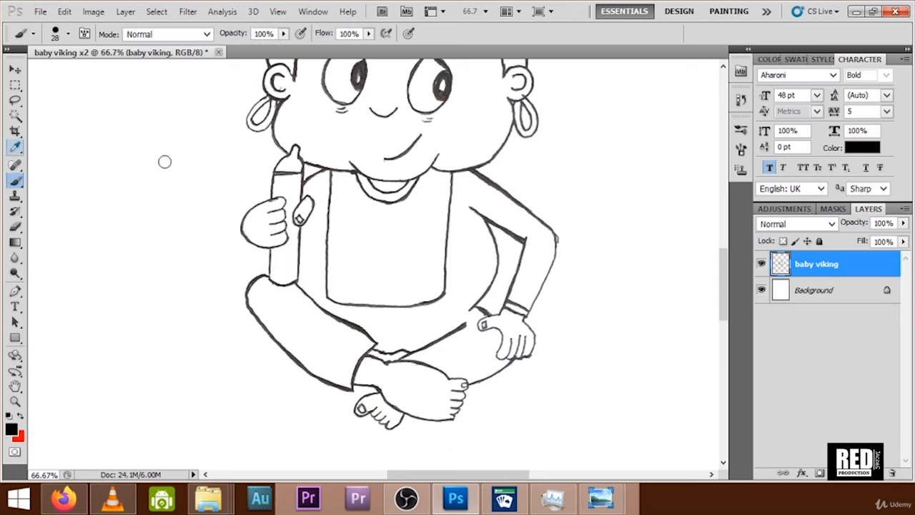
click(68, 34)
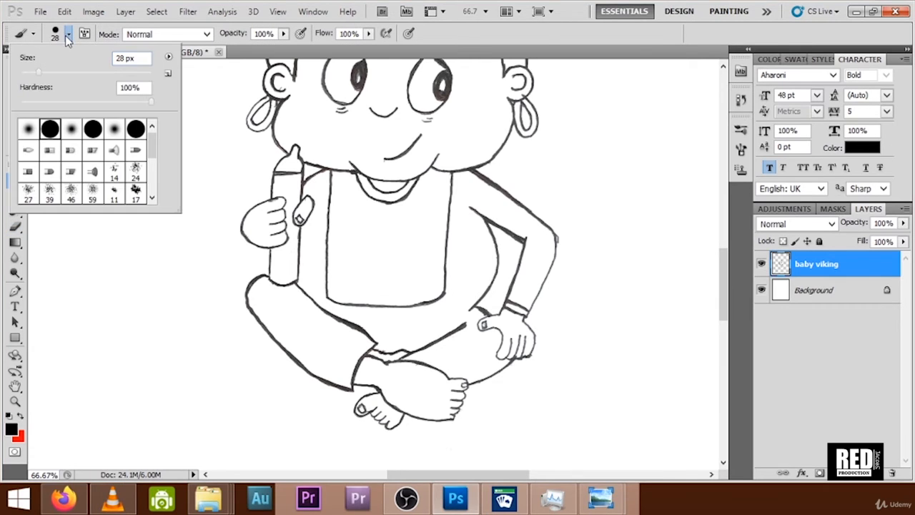
mouse_move(33, 75)
mouse_down()
mouse_move(44, 76)
mouse_move(26, 73)
mouse_up()
text(12)
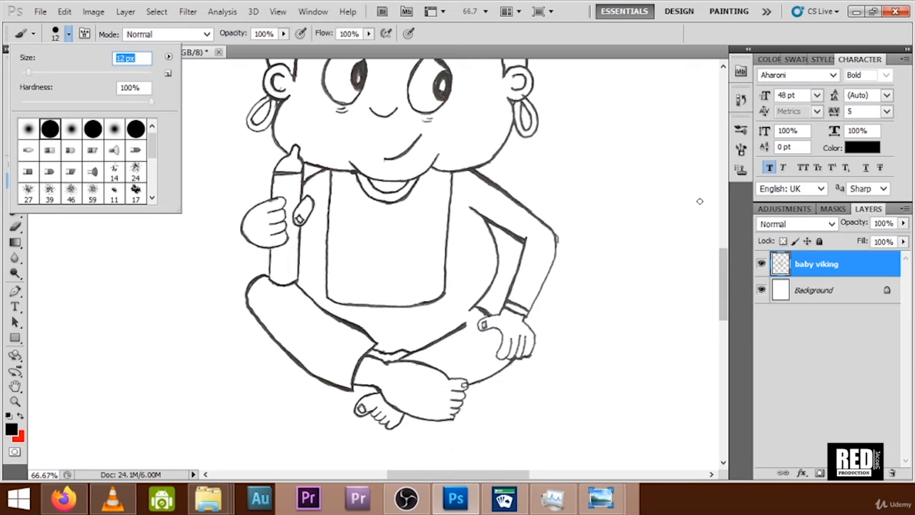
mouse_move(720, 271)
mouse_down()
mouse_move(719, 205)
mouse_move(636, 258)
mouse_up()
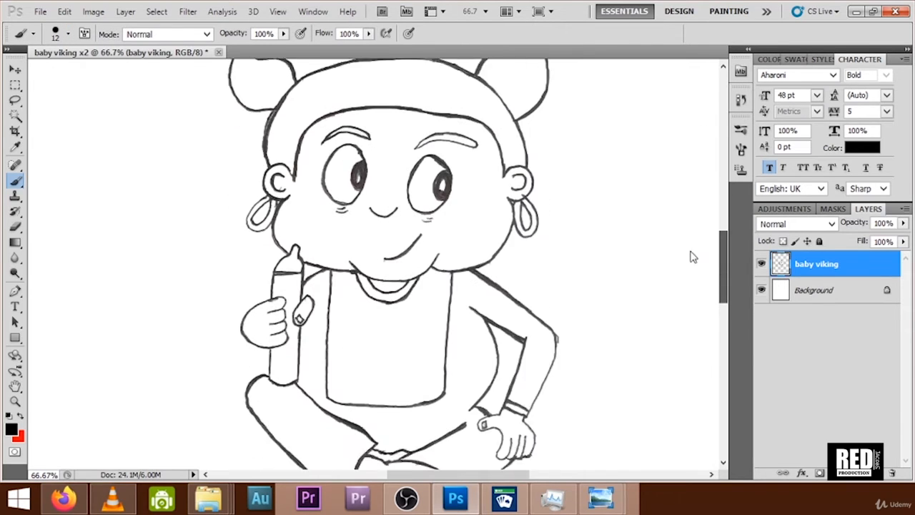
click(15, 70)
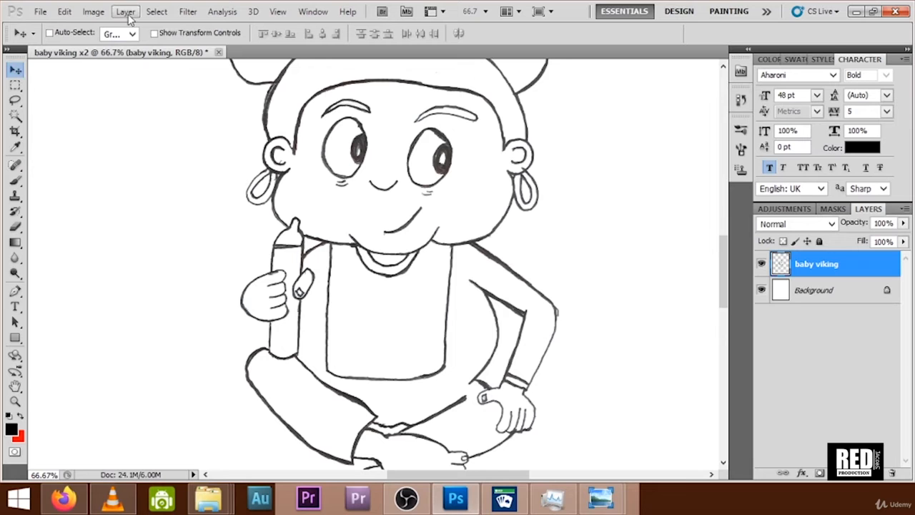
click(97, 14)
mouse_move(123, 56)
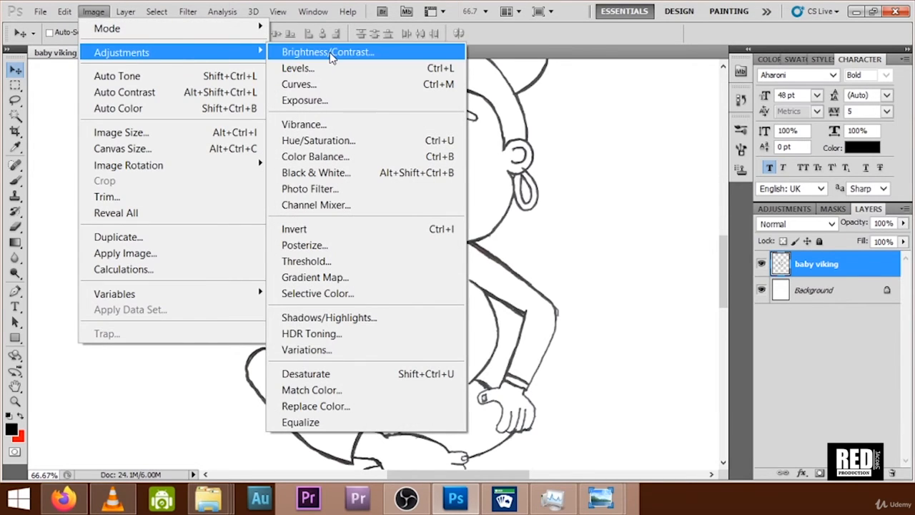
click(326, 54)
text(-90)
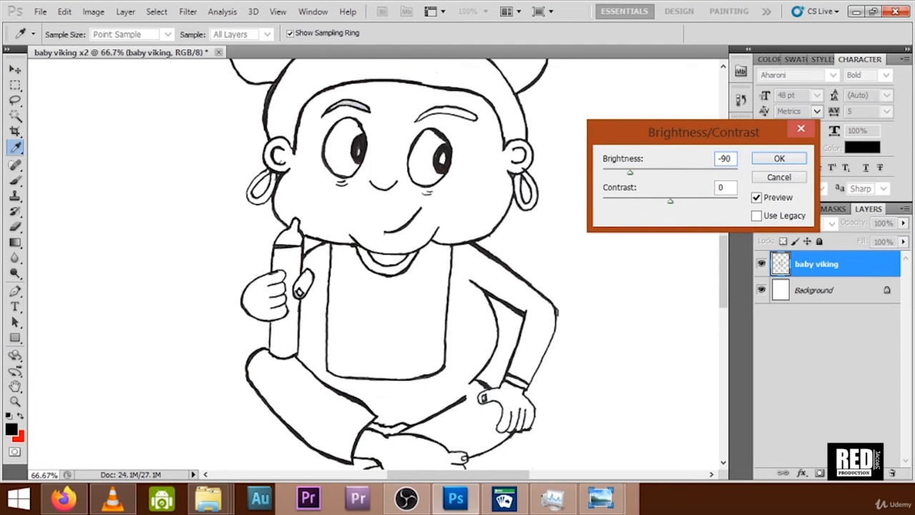
click(720, 187)
click(779, 179)
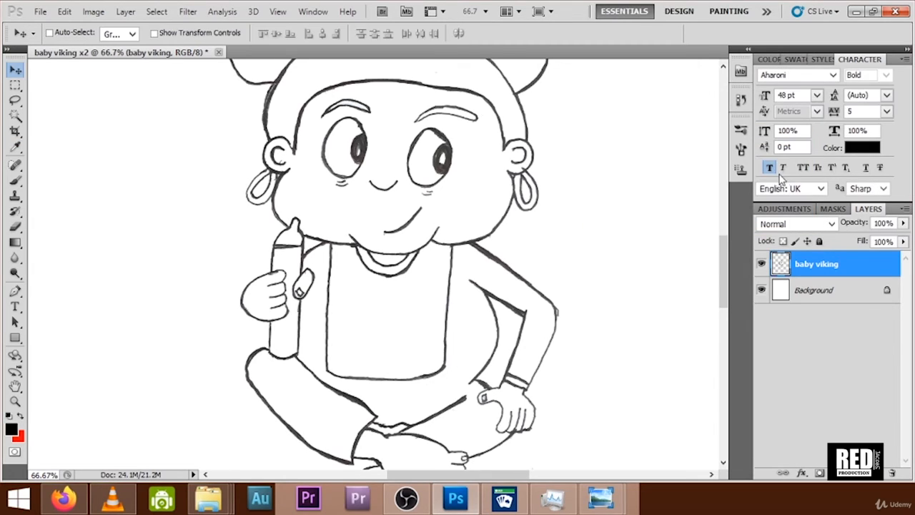
Delete the leftover paper tint inside the left eyebrow using a Magic Wand selection, and clear the selection
click(16, 116)
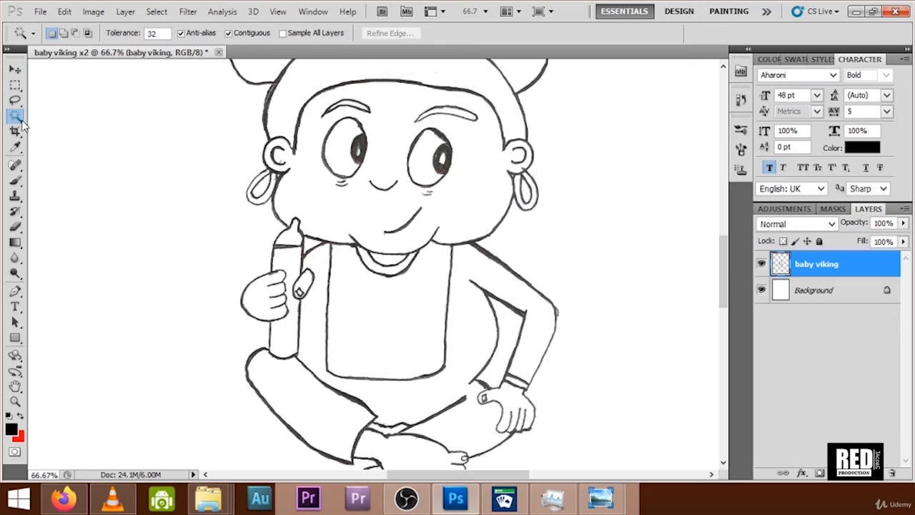
click(349, 105)
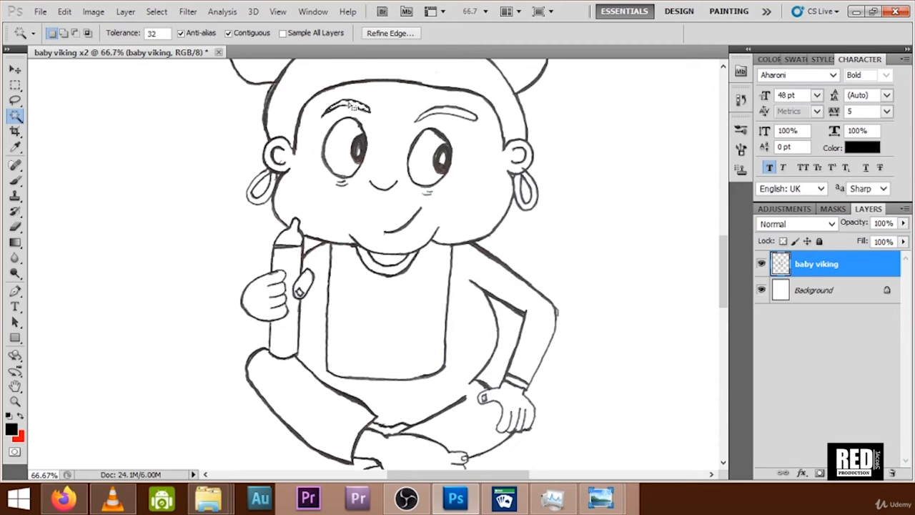
key(ctrl+minus)
key(ctrl+minus)
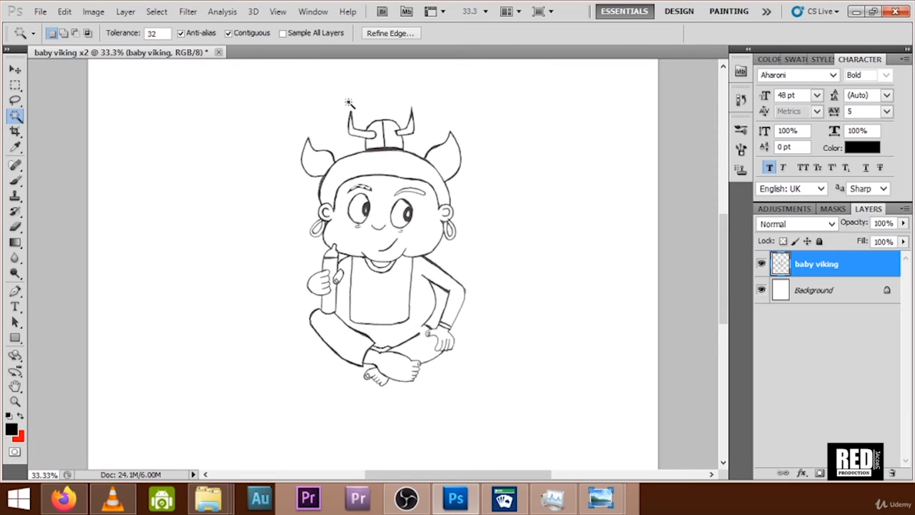
key(ctrl+d)
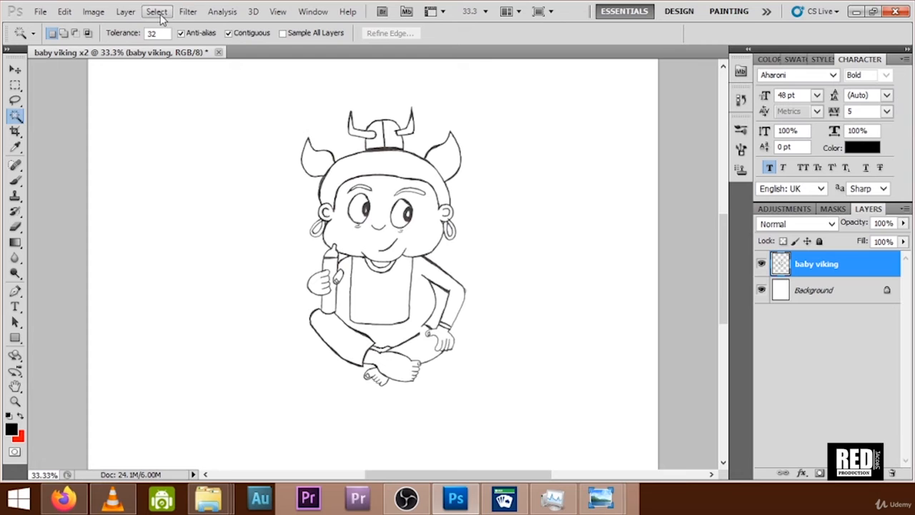
Darken the line art on the baby viking layer with Brightness/Contrast, using brightness -90 and contrast 90
click(93, 11)
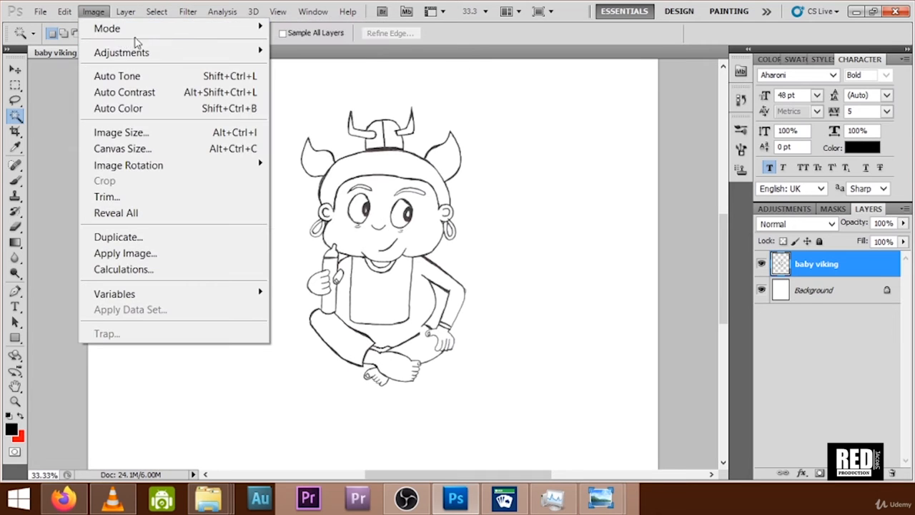
mouse_move(219, 58)
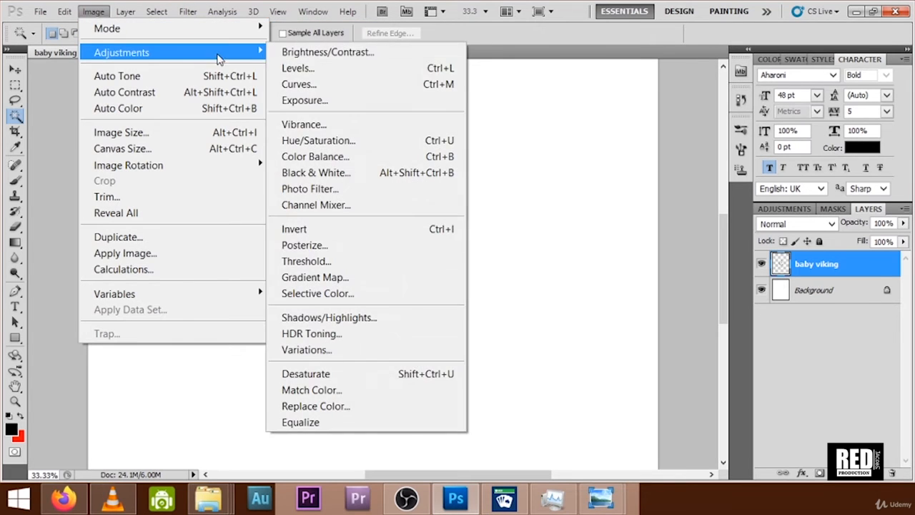
click(319, 56)
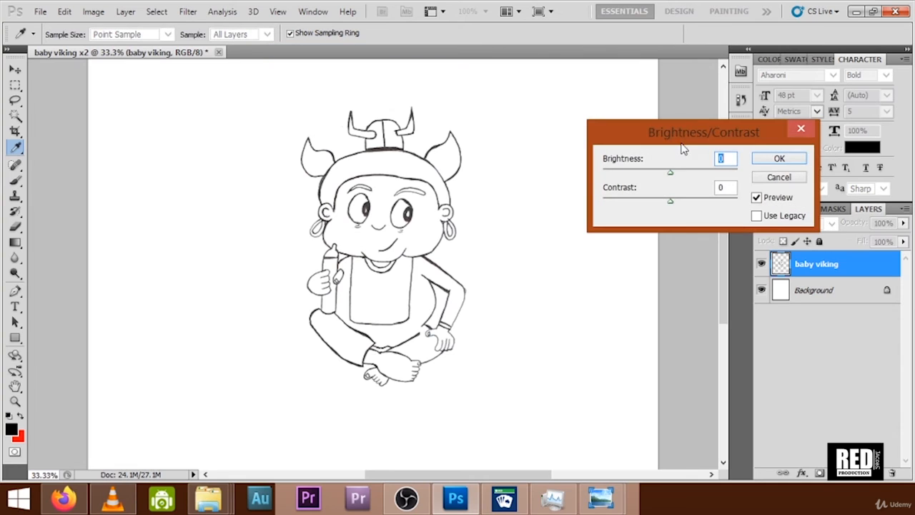
text(-90)
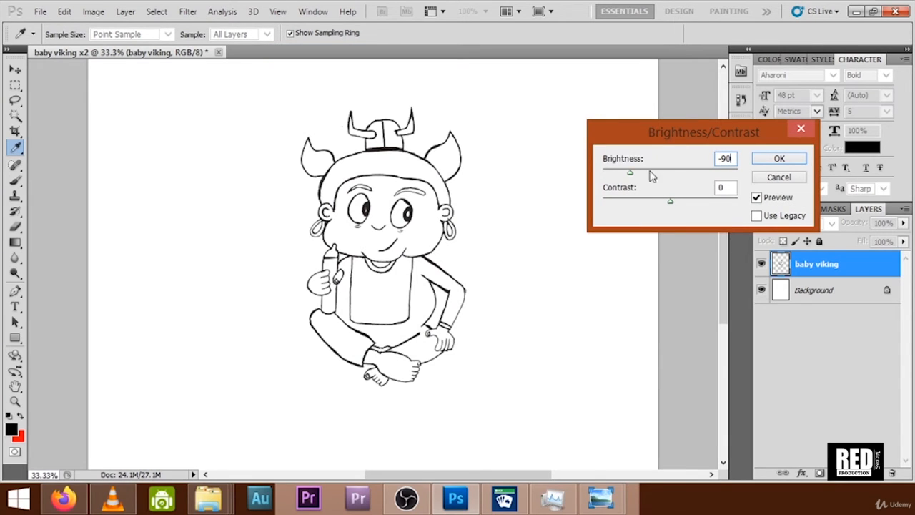
click(728, 188)
text(90)
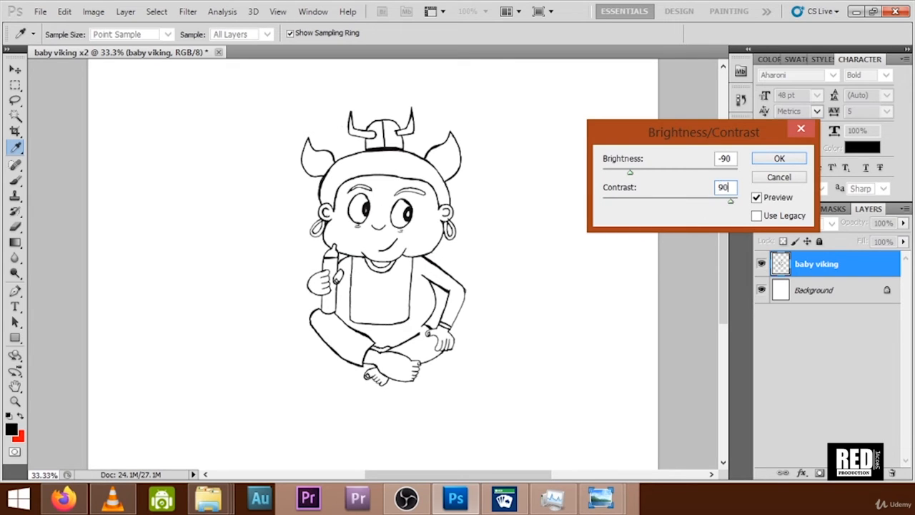
click(770, 164)
Select the baby viking's main outline with the Magic Wand and paint over it in black with a 116 px brush
key(w)
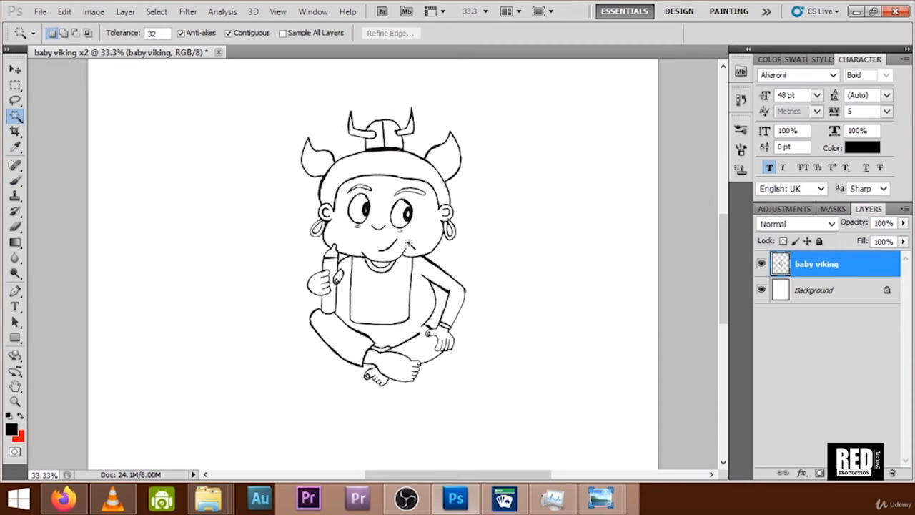
click(429, 265)
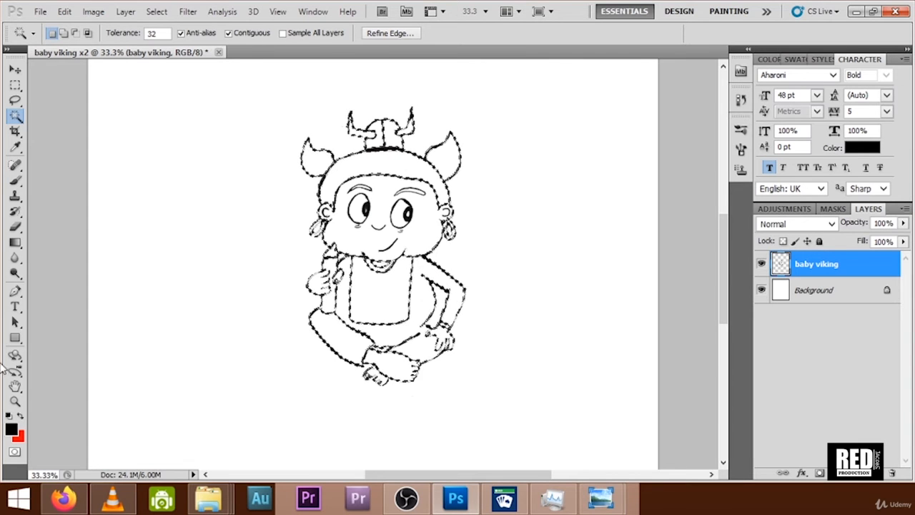
click(19, 179)
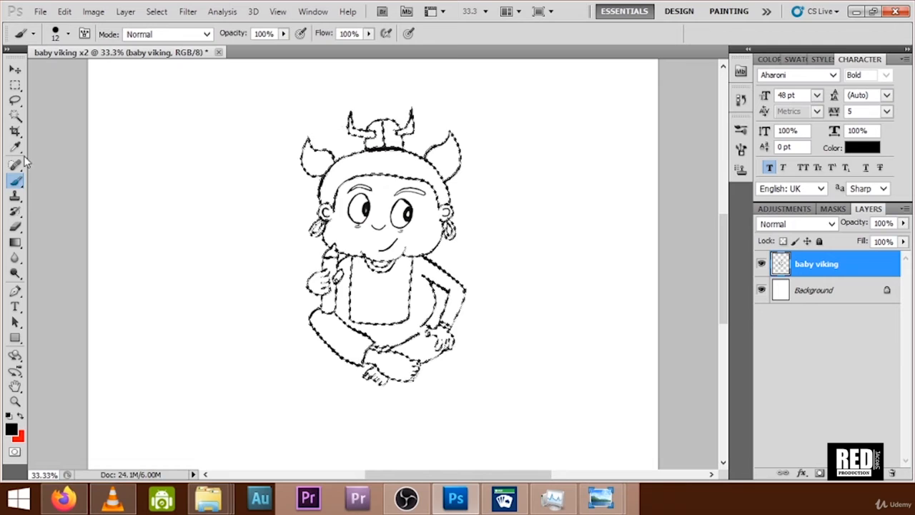
click(68, 34)
drag(81, 72, 92, 73)
click(323, 150)
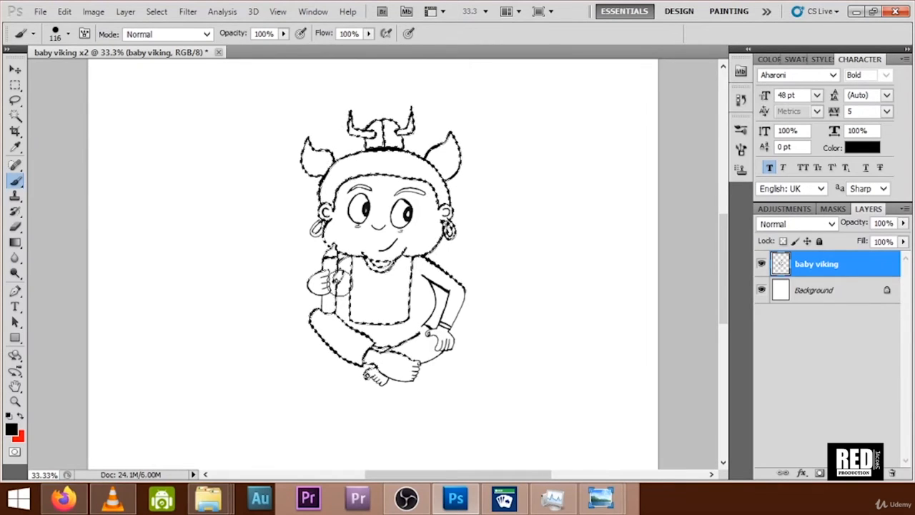
Clear the selection, reselect the outline including the arm and hands with the Magic Wand, and paint it black
click(16, 114)
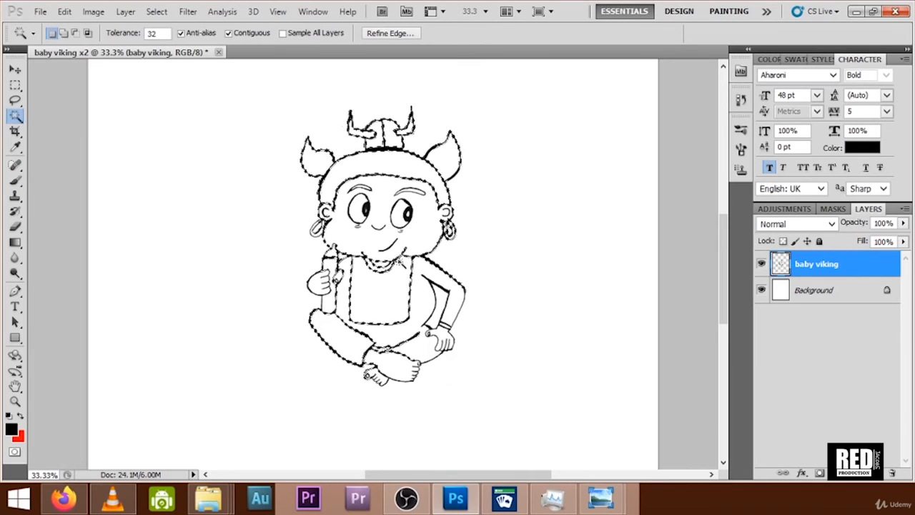
key(ctrl+d)
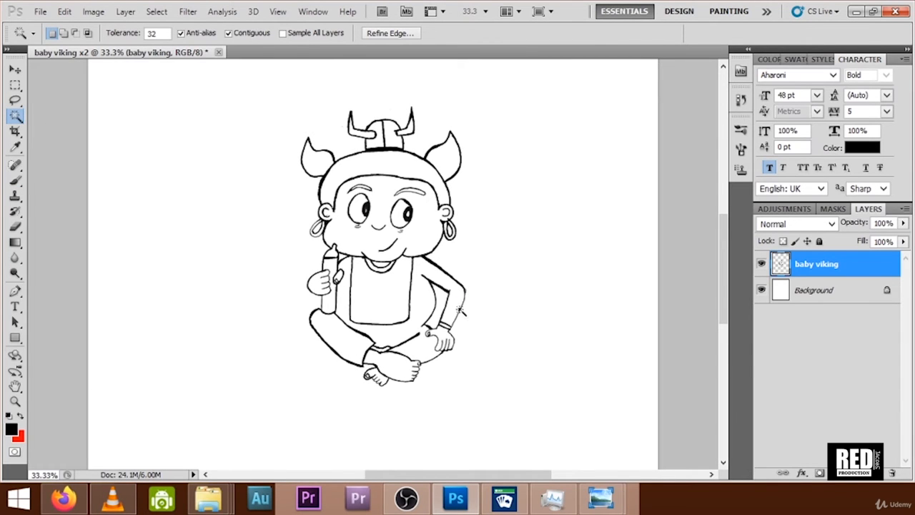
click(15, 181)
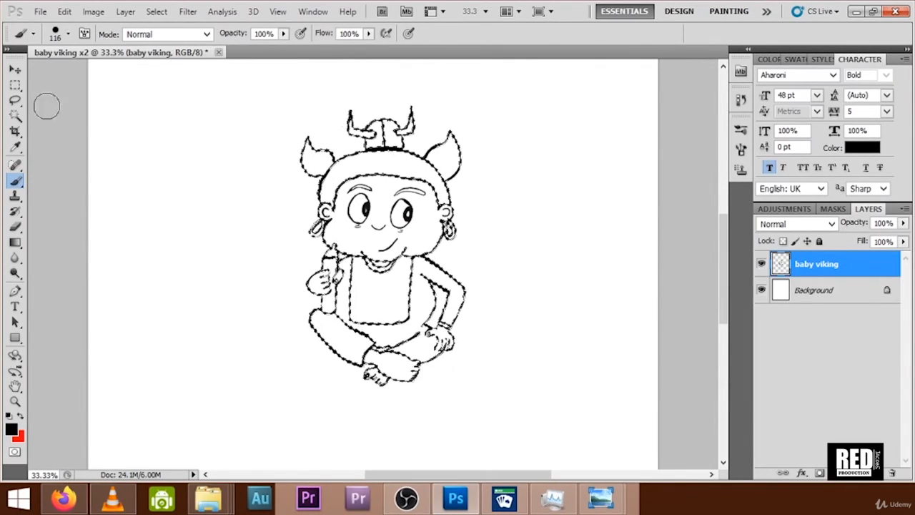
Darken the right eye and right eyebrow lines with the black brush, isolating each with a Magic Wand selection
click(15, 116)
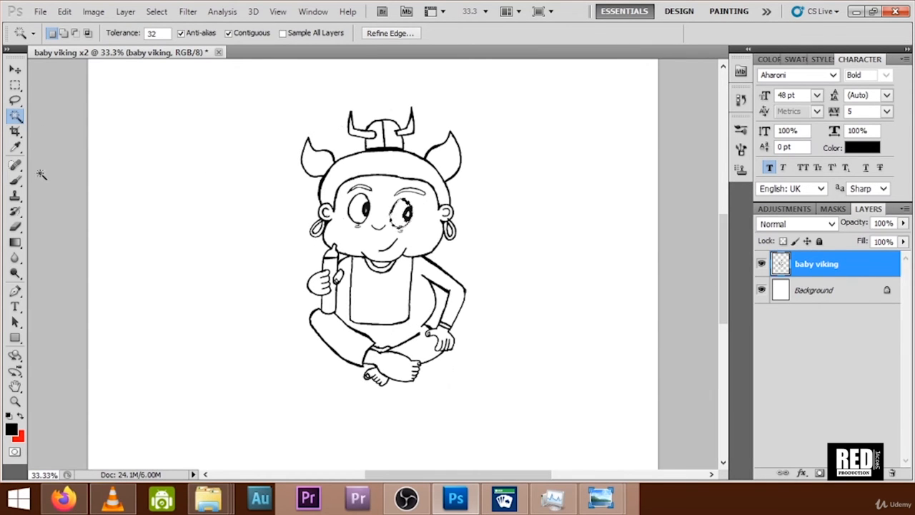
click(15, 180)
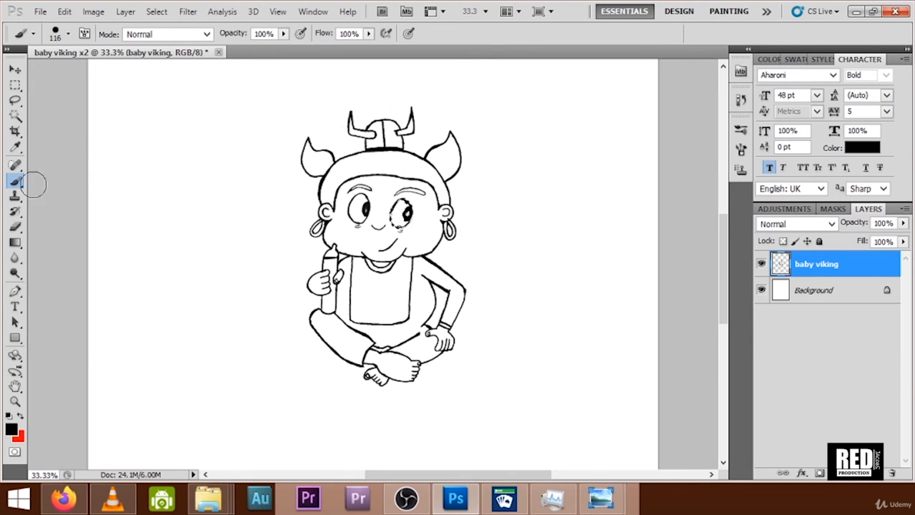
click(15, 116)
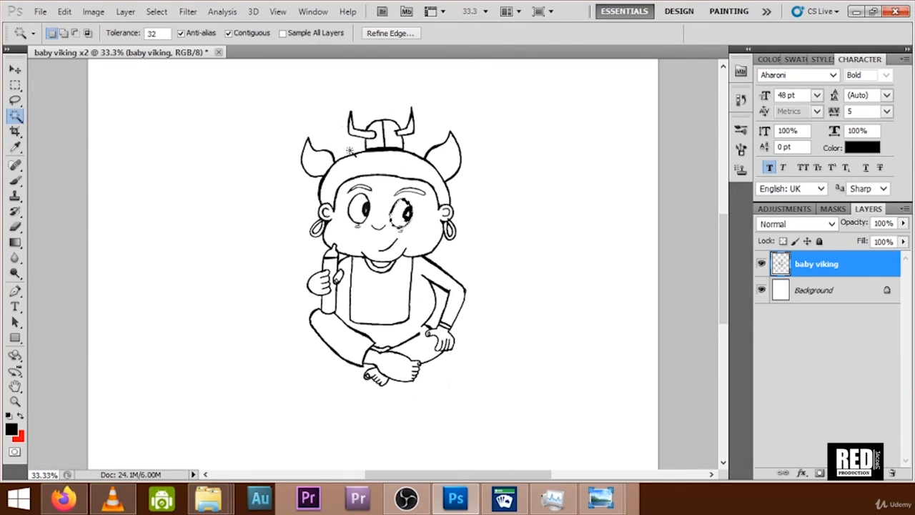
click(415, 189)
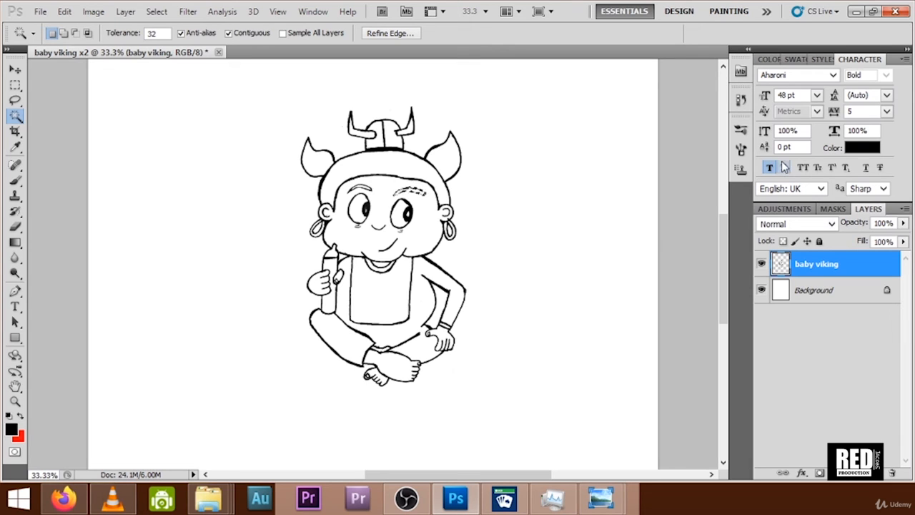
key(b)
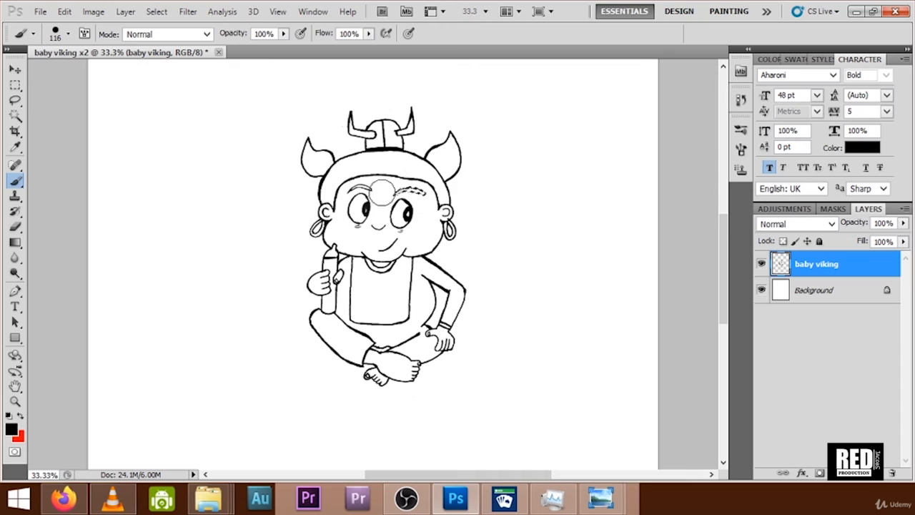
Darken the left eyebrow and left eye lines with the black brush, isolating each with a Magic Wand selection
key(w)
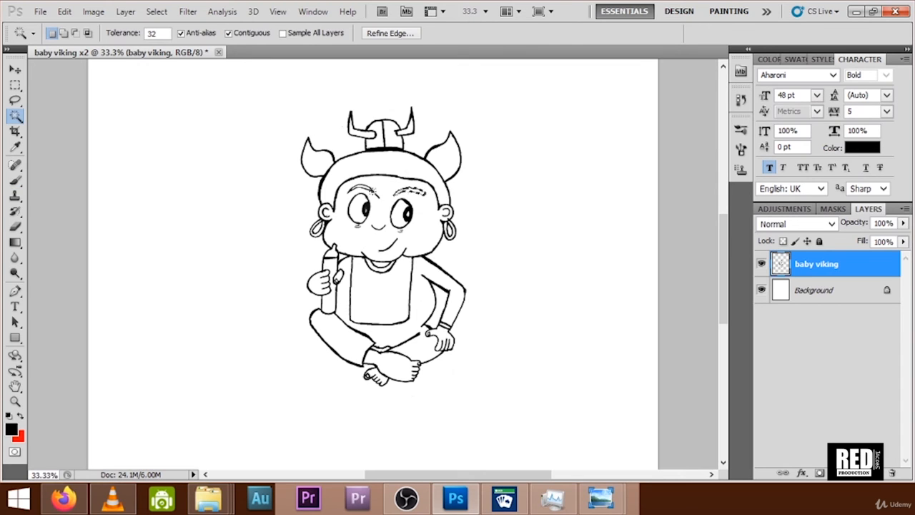
click(370, 189)
key(b)
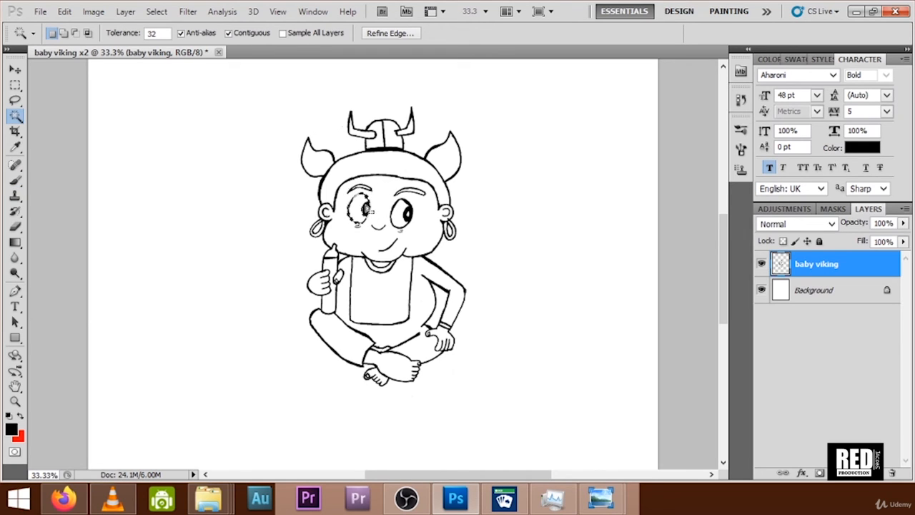
key(b)
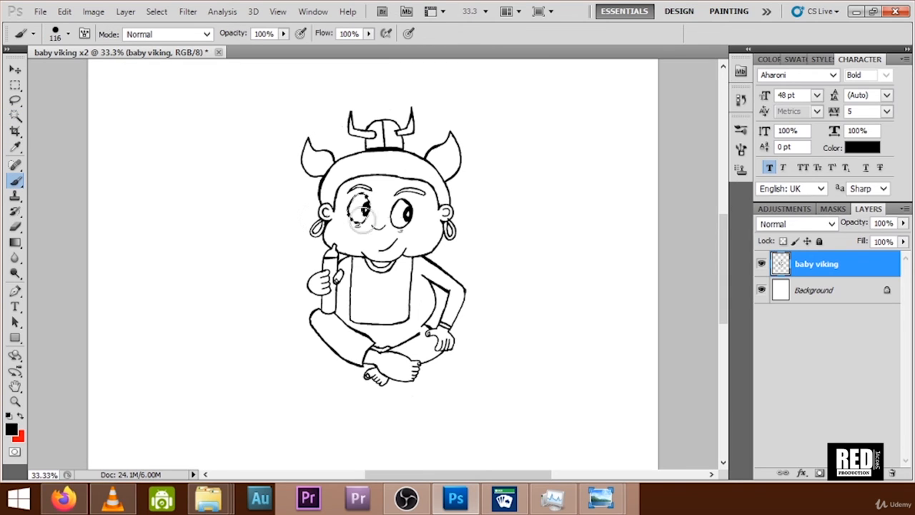
Select the small creases under the left eye with the Magic Wand and paint them black
key(w)
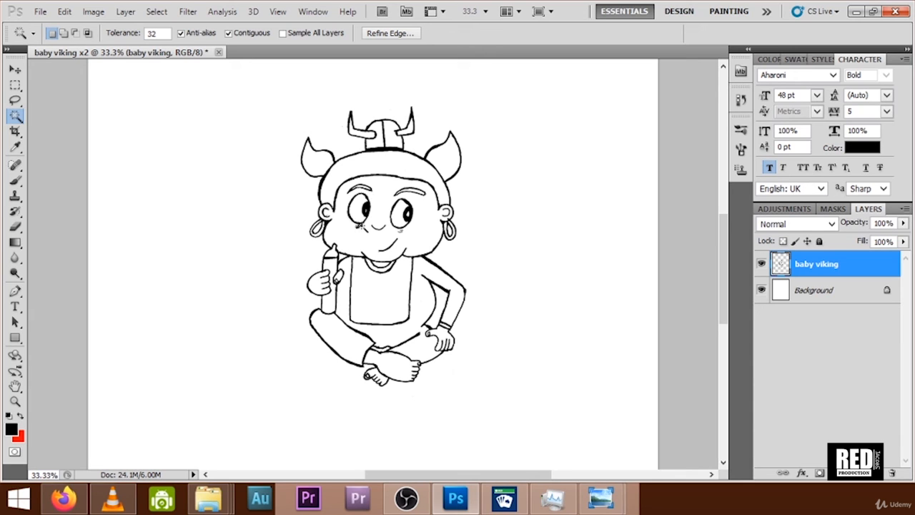
key(b)
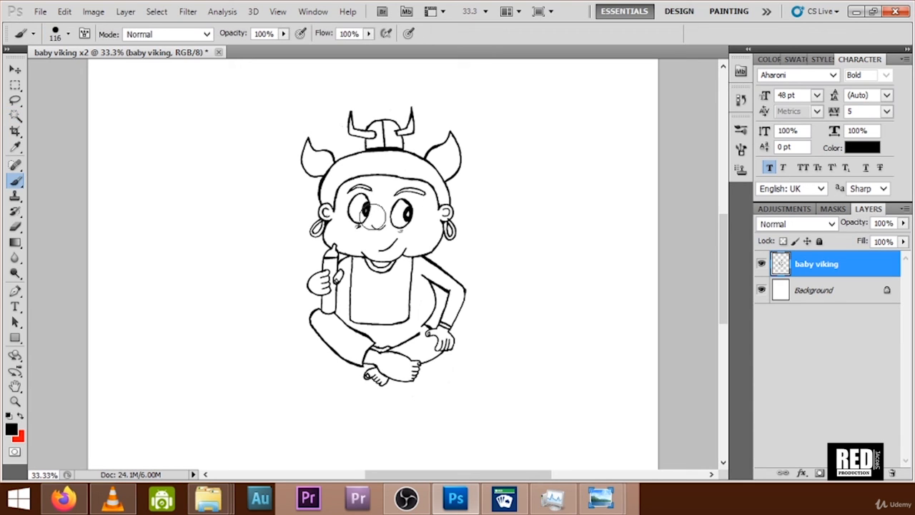
key(w)
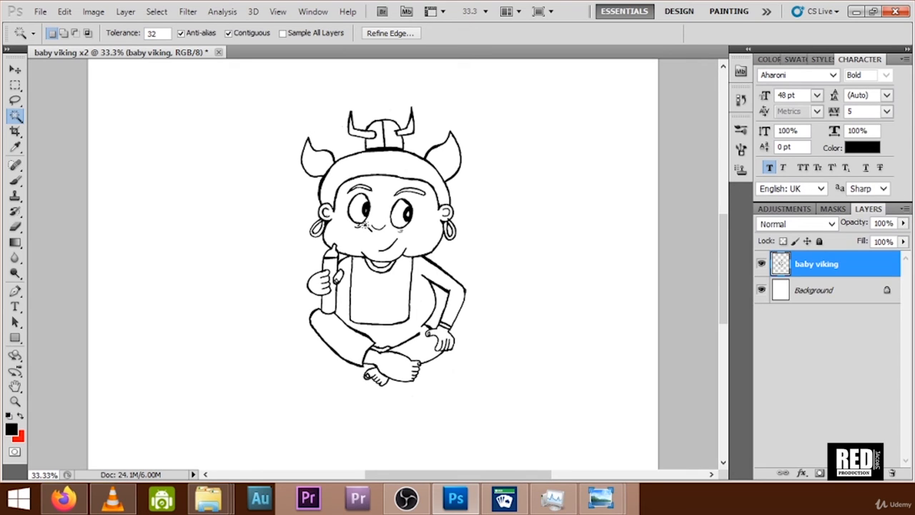
key(b)
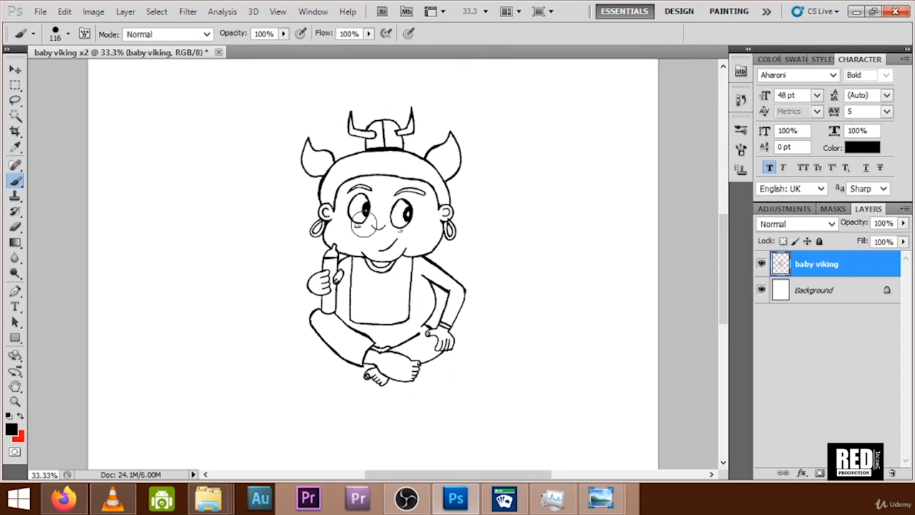
Darken the nose line and the crease under the right eye in black within Magic Wand selections
key(w)
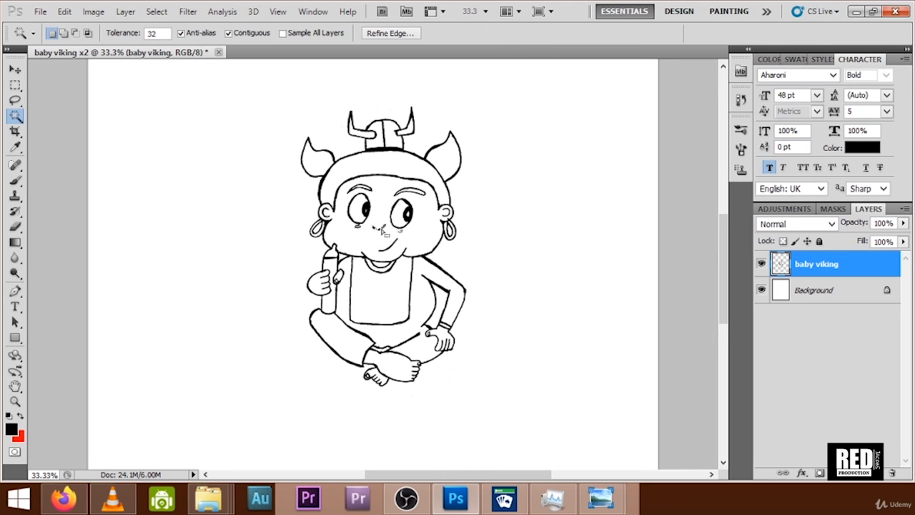
key(b)
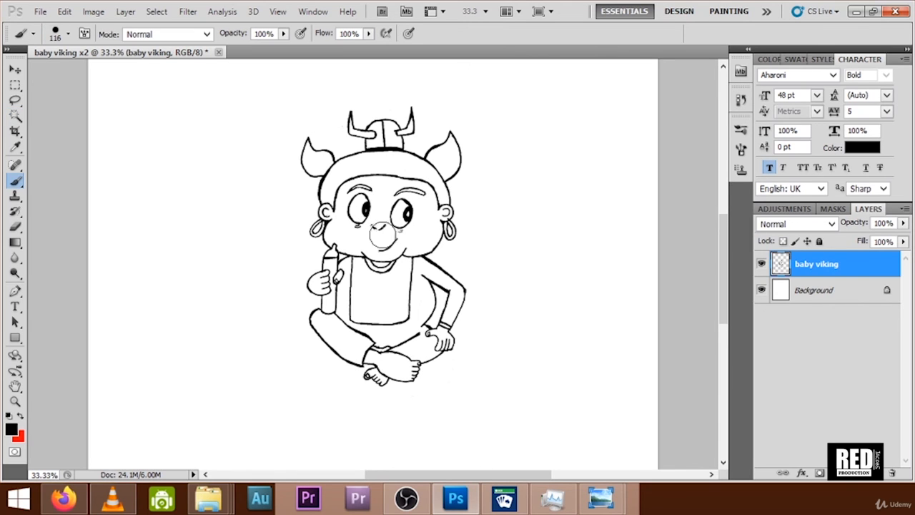
key(w)
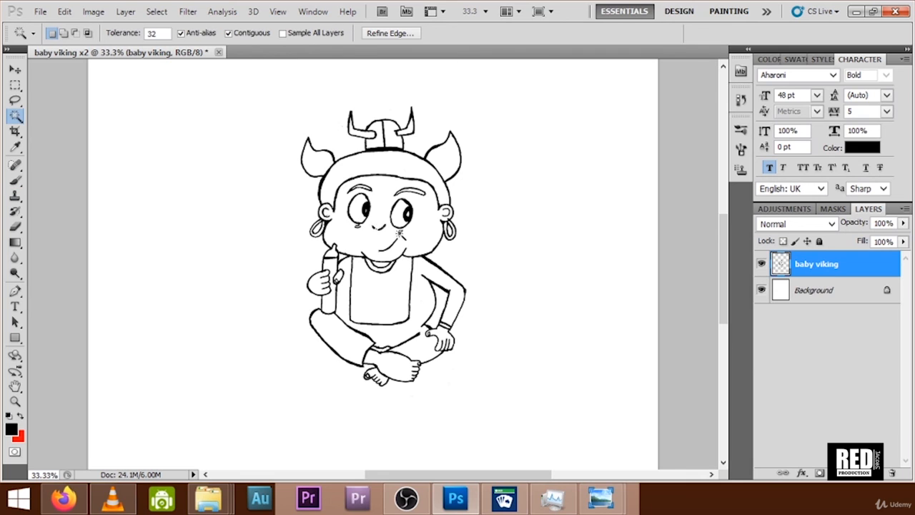
key(b)
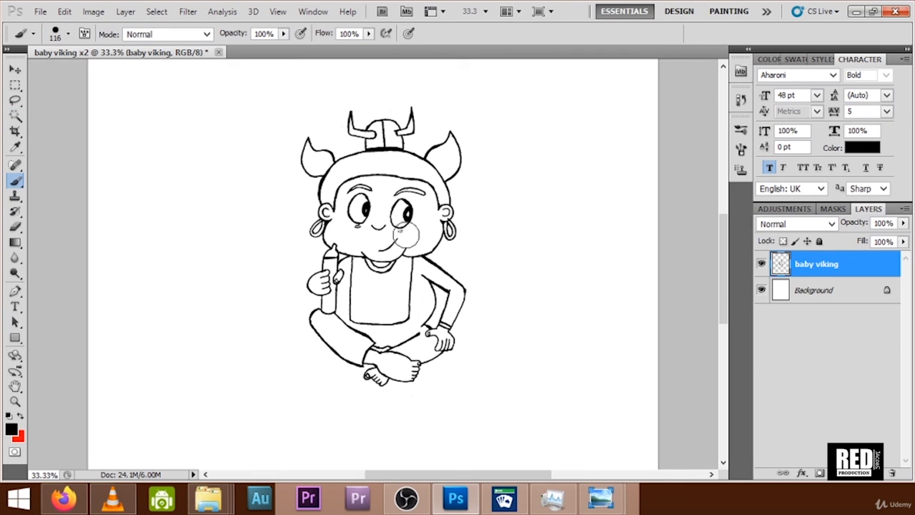
Clear the stray face selection, and darken the remaining crease under the right eye and the smile line in black
key(w)
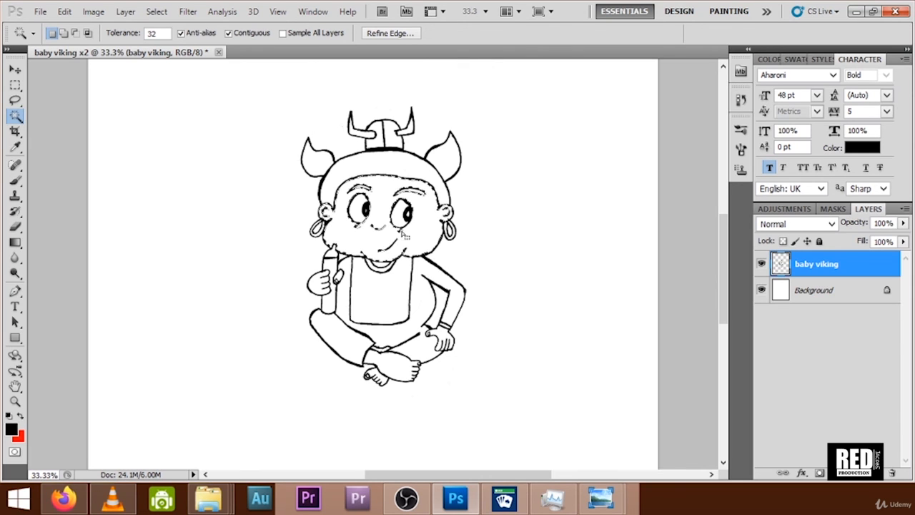
key(ctrl+d)
click(405, 238)
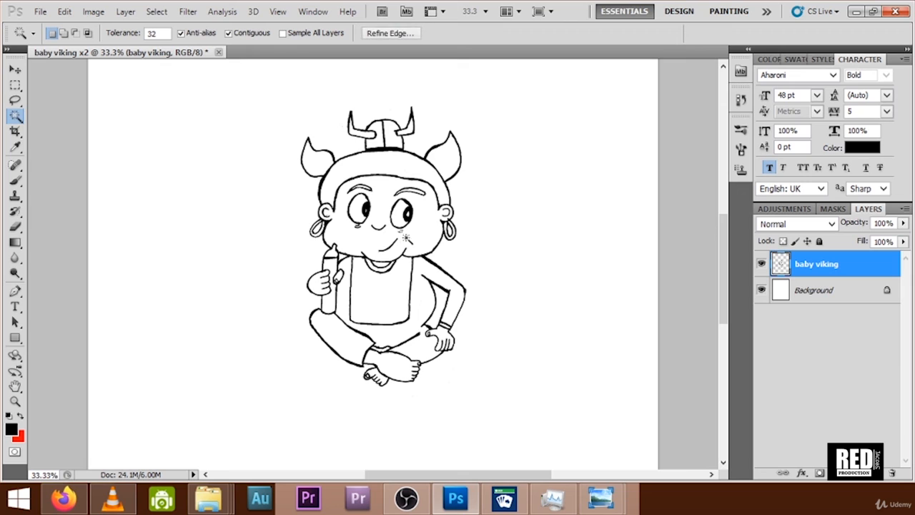
key(b)
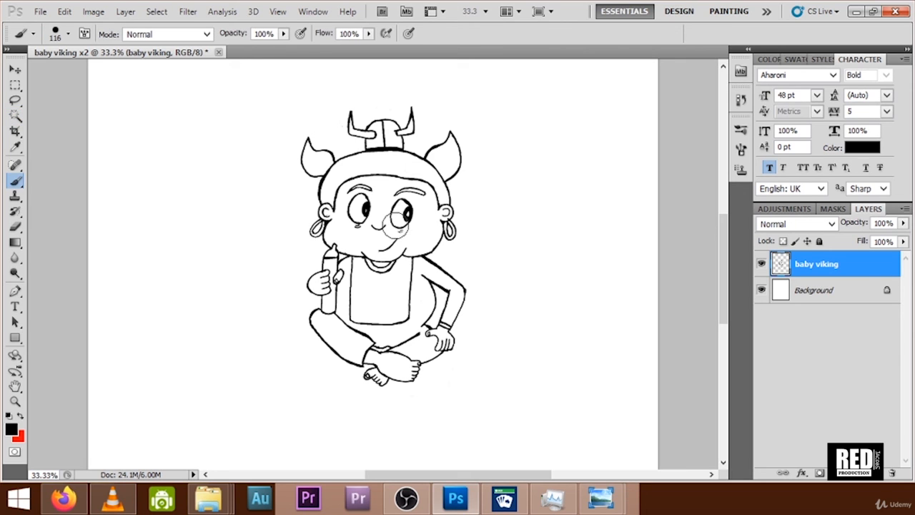
key(w)
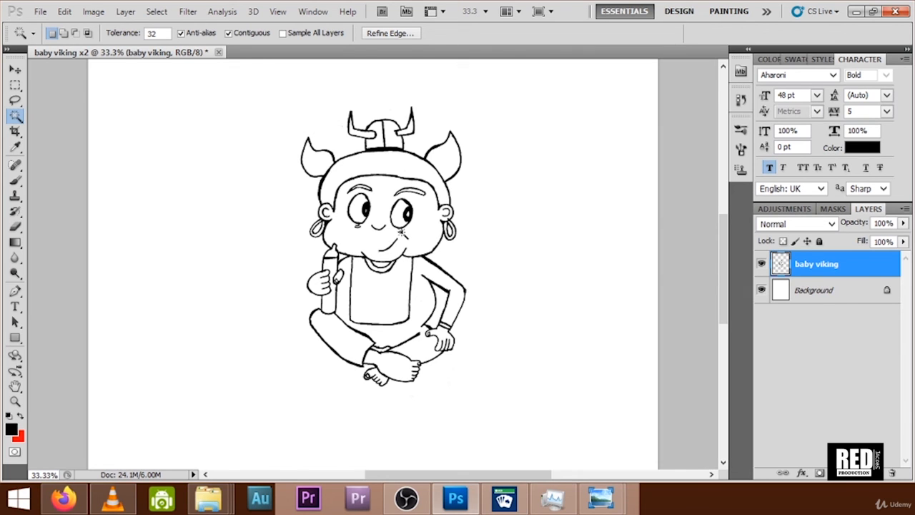
key(b)
key(w)
key(b)
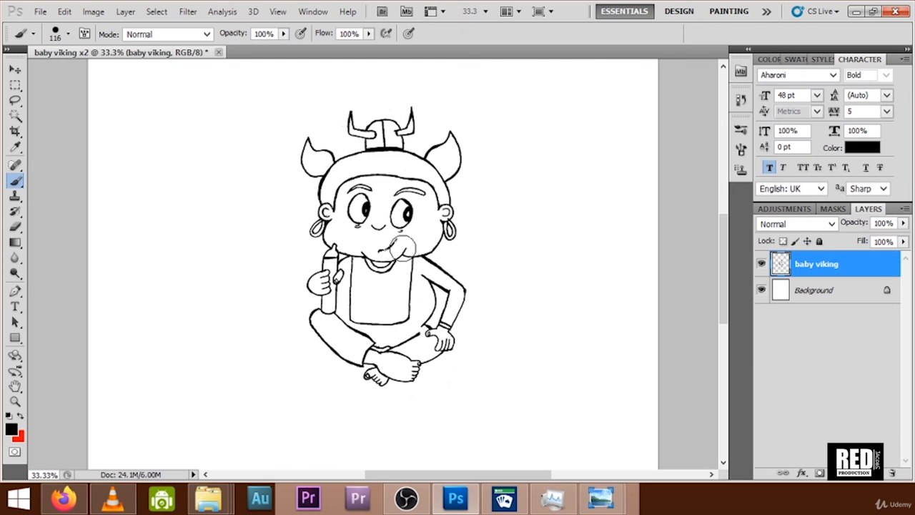
Darken the finger lines of the hand holding the bottle, using a Magic Wand selection and the black brush
key(w)
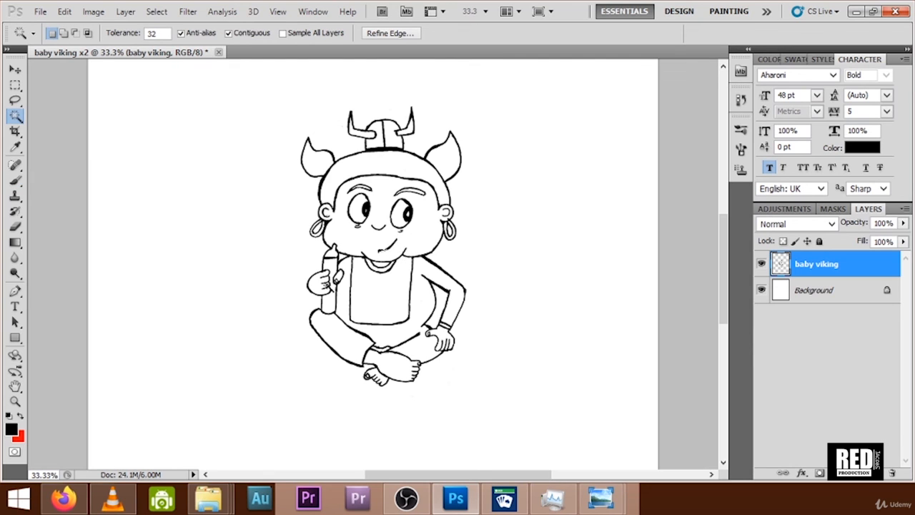
click(327, 284)
key(ctrl+d)
key(b)
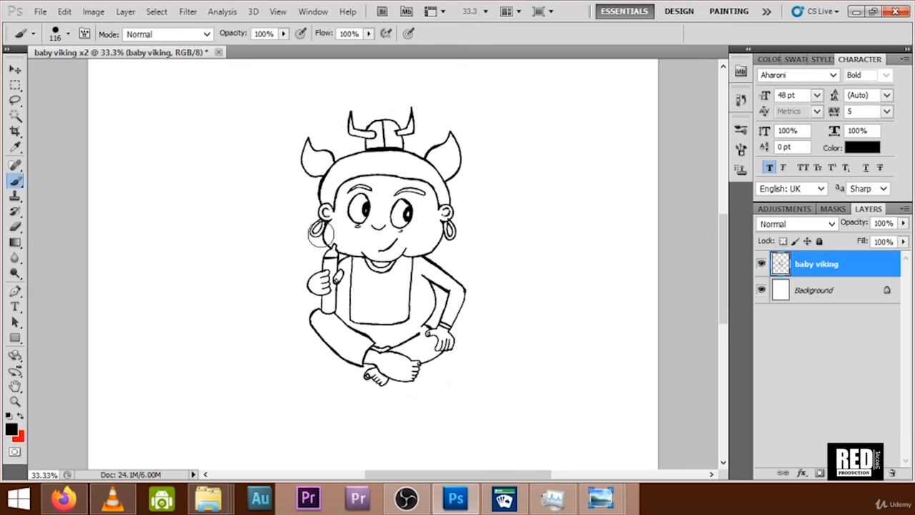
Darken the inner line of the left ear, using a Magic Wand selection and the black brush
key(w)
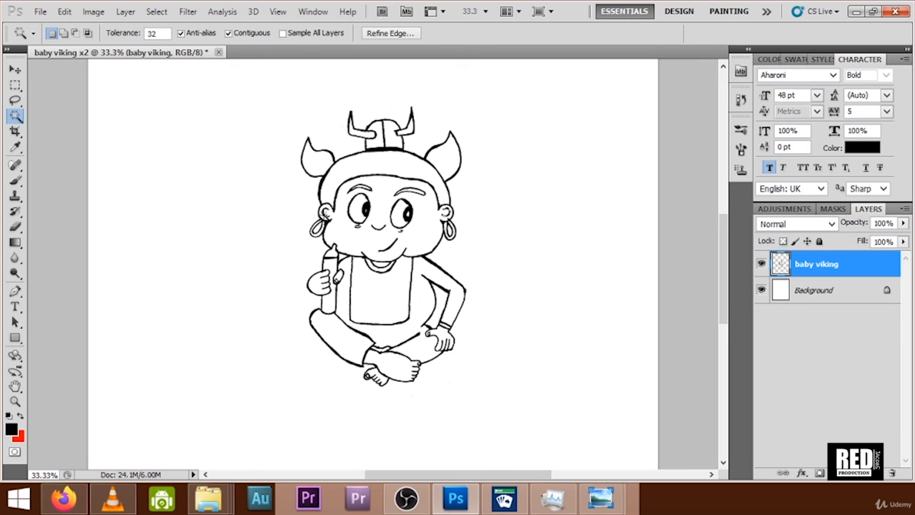
click(326, 221)
key(ctrl+d)
key(b)
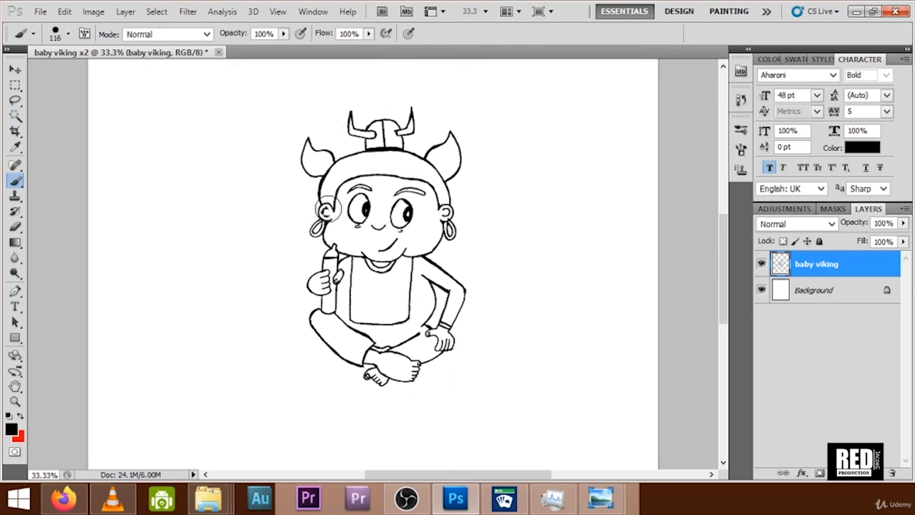
Touch up the thumbnail of the hand resting on the knee using a Magic Wand selection
scroll(326, 211, down, 2)
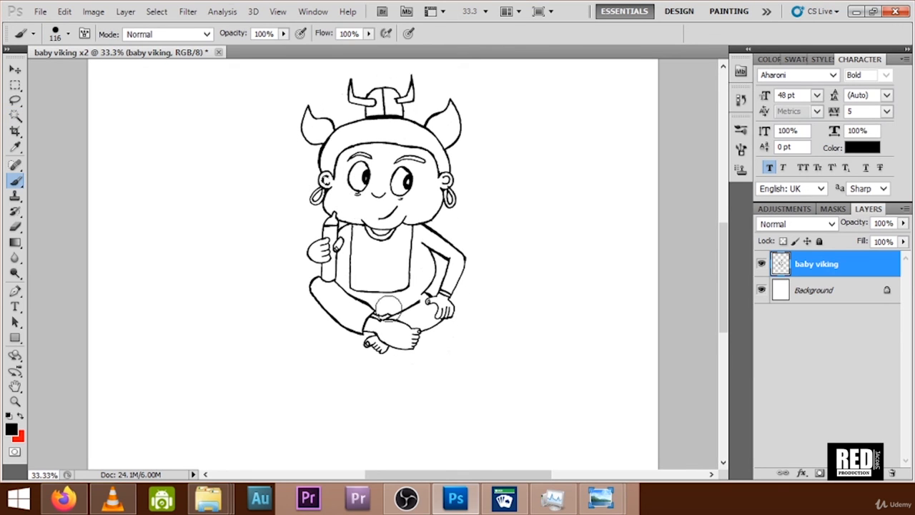
scroll(436, 301, down, 1)
key(ctrl+plus)
key(ctrl+plus)
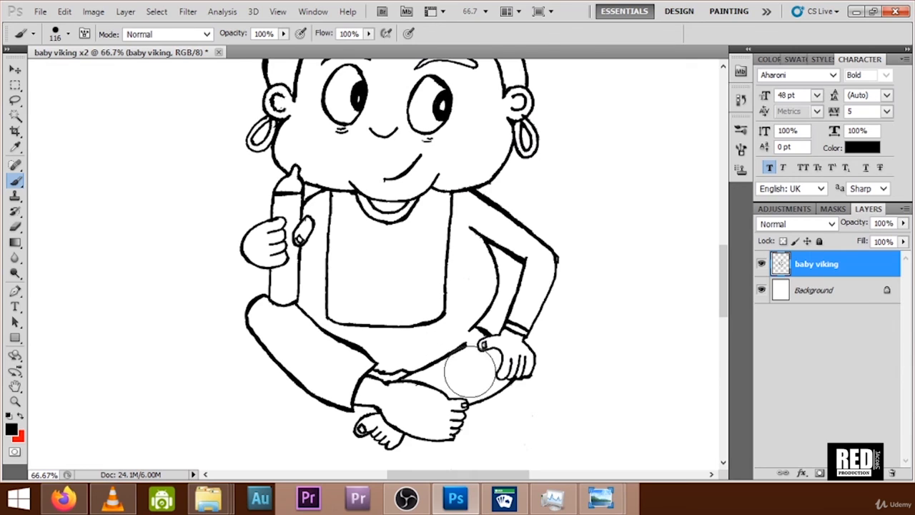
key(w)
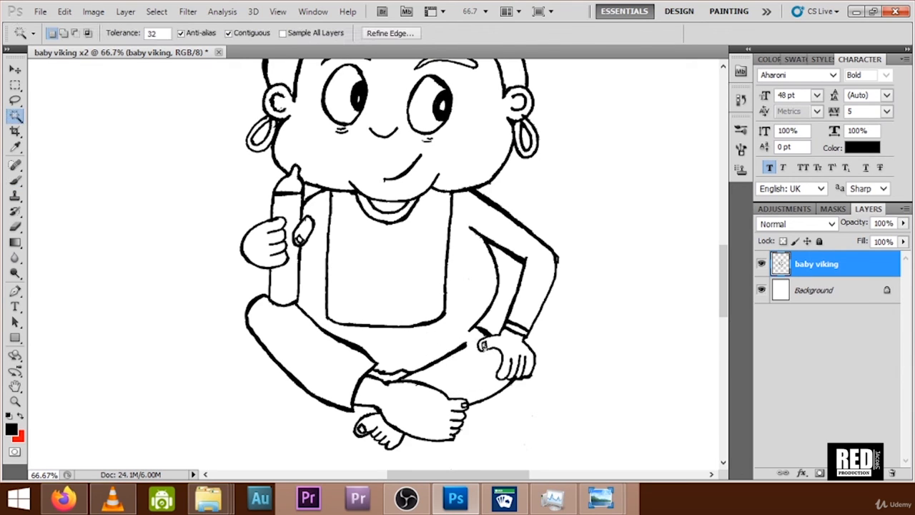
click(484, 344)
scroll(596, 264, up, 3)
scroll(643, 239, up, 5)
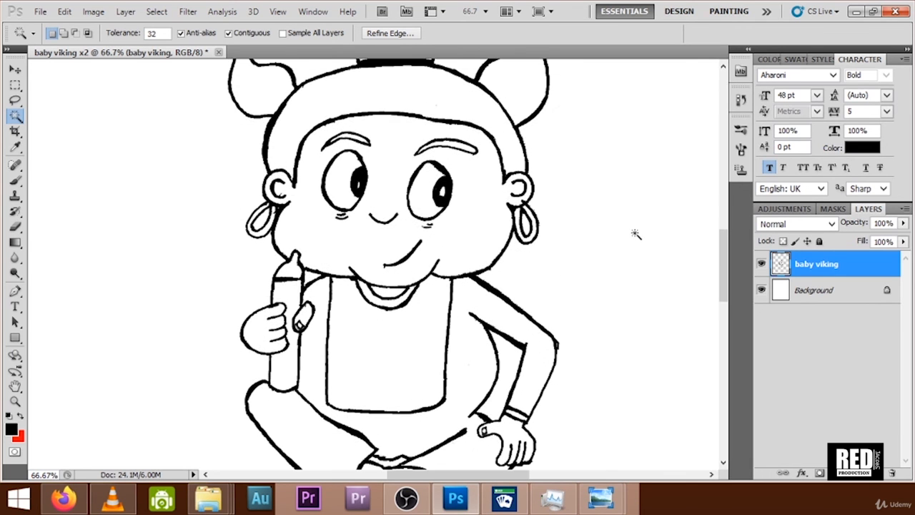
key(ctrl+minus)
key(ctrl+minus)
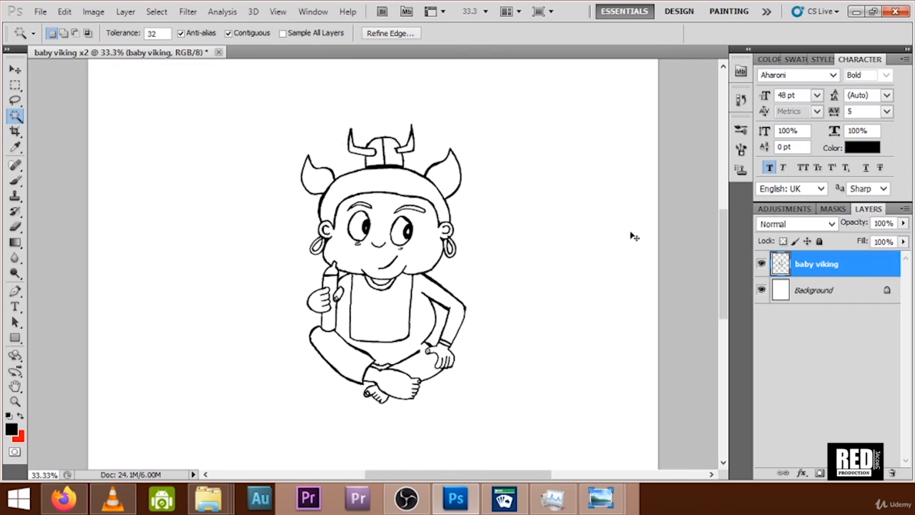